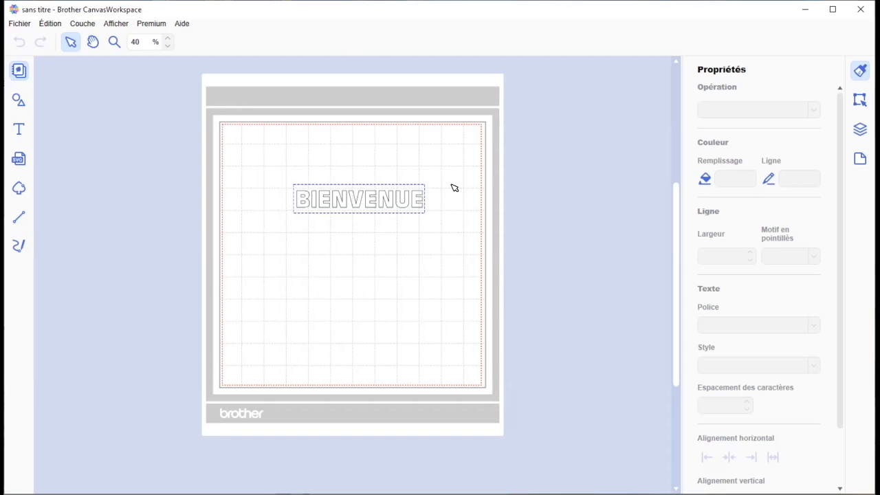
- Delete the BIENVENUE text from the mat
left_click(295, 195)
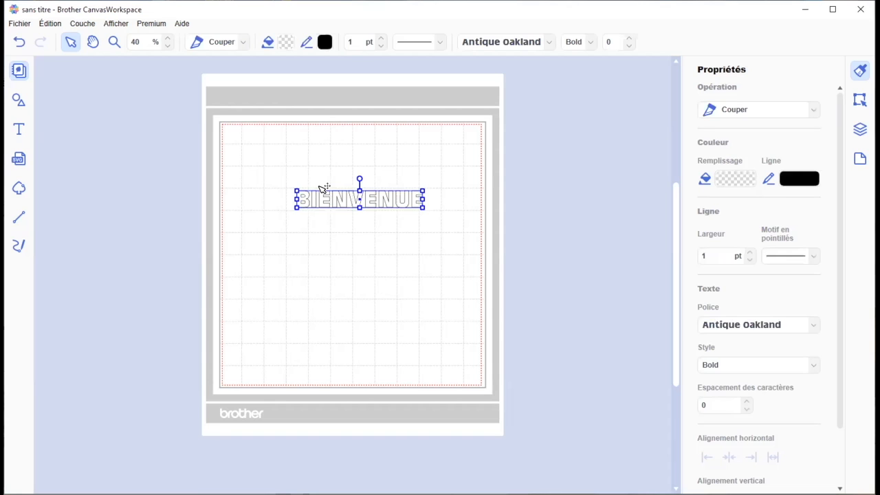
key("Delete")
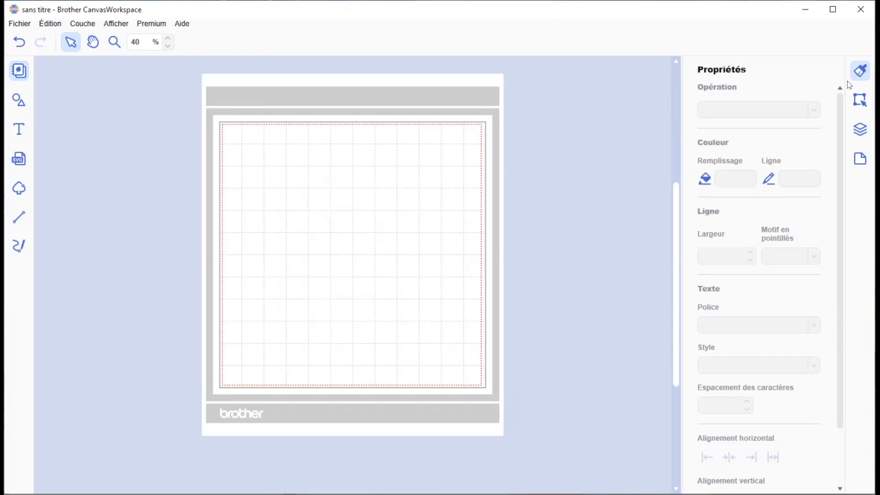
- Set the creation area size to A4 (210 x 297mm) and display the positioning marks
left_click(860, 100)
left_click(859, 159)
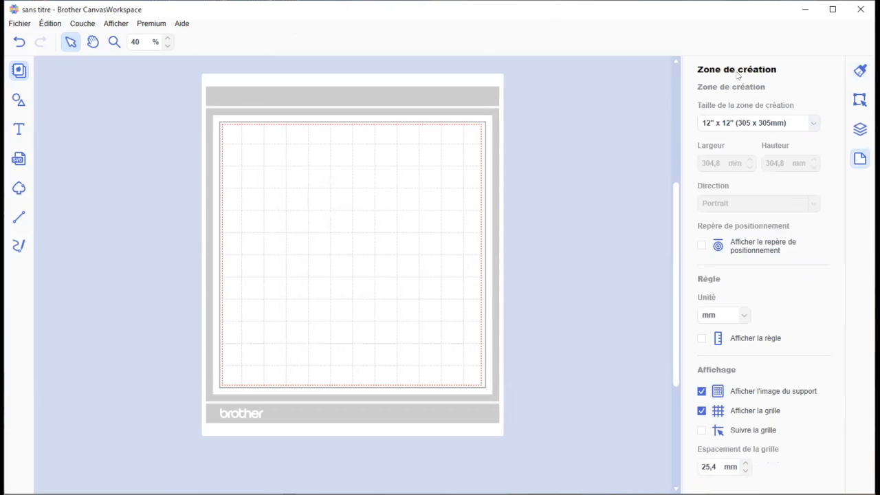
left_click(813, 123)
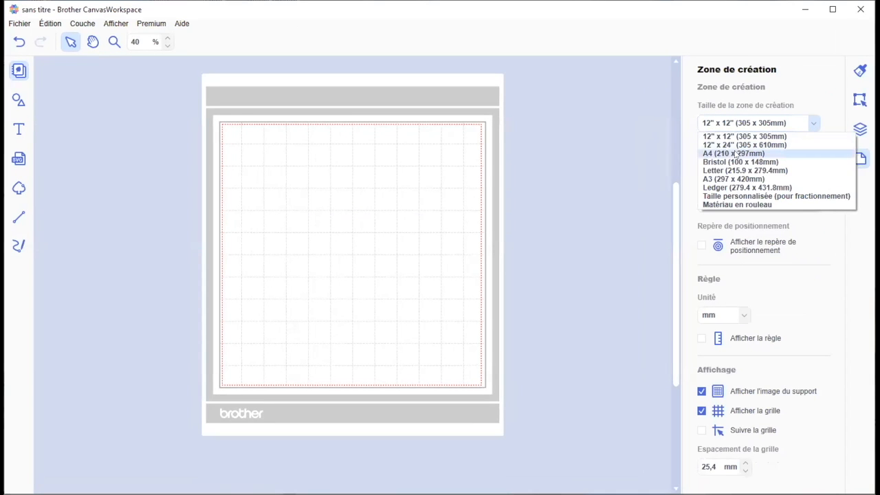
left_click(735, 154)
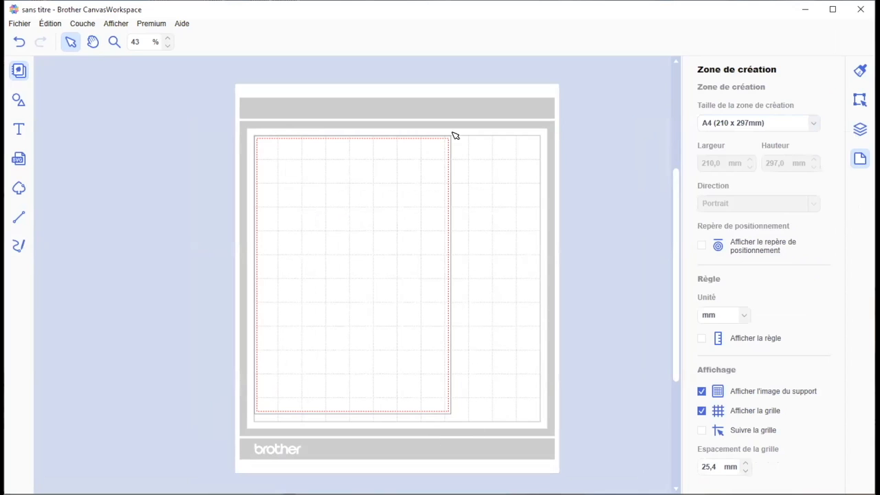
left_click(702, 246)
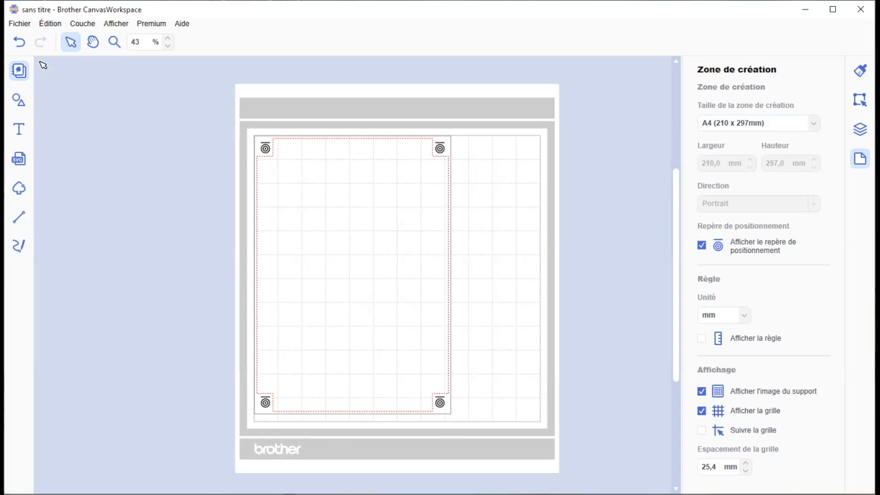
left_click(20, 25)
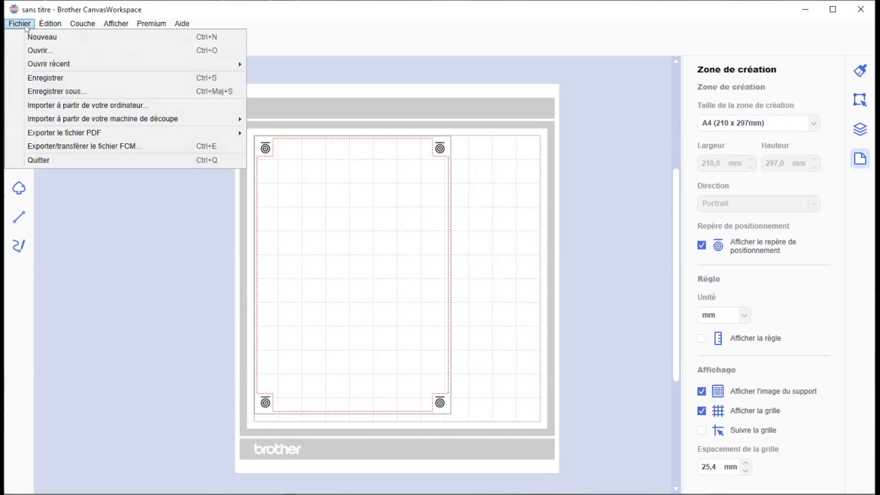
left_click(72, 240)
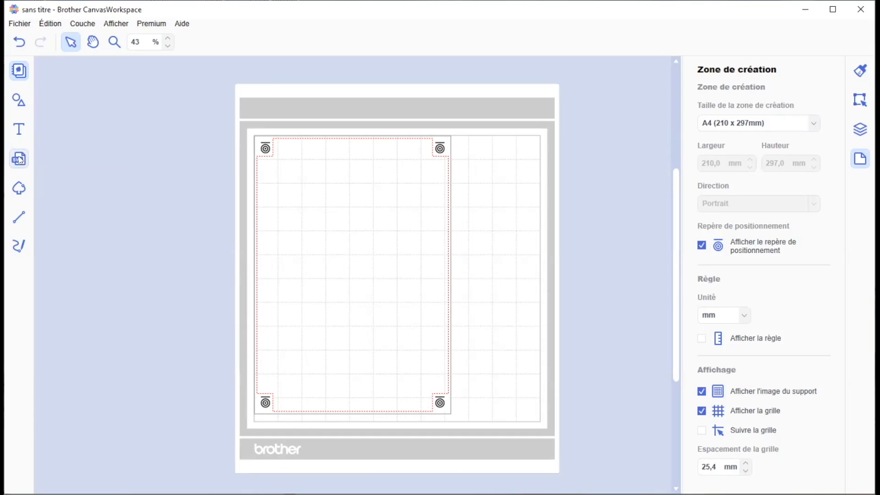
- Examine the list of activated Premium functions in the account settings, including Print to Cut, and close the settings
left_click(183, 26)
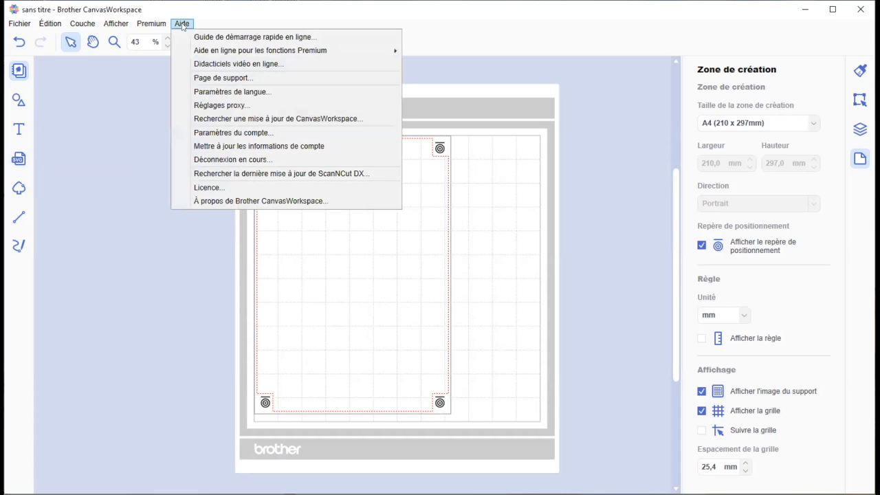
left_click(225, 133)
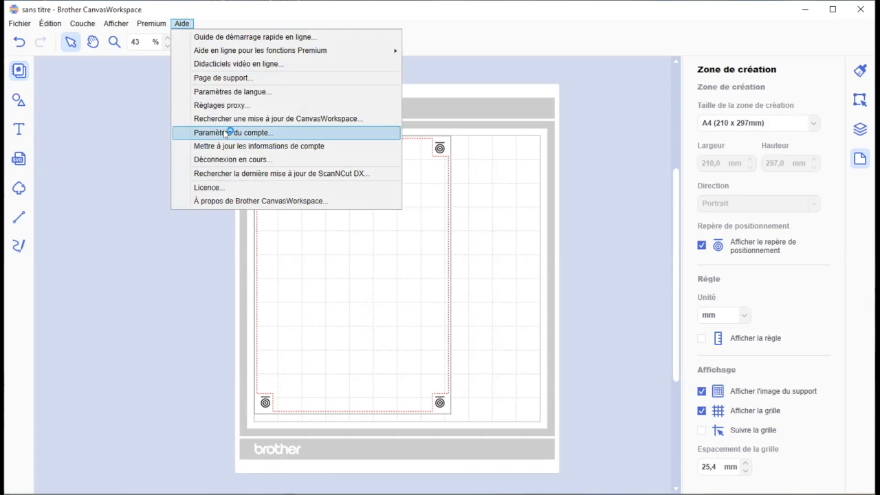
left_click(587, 279)
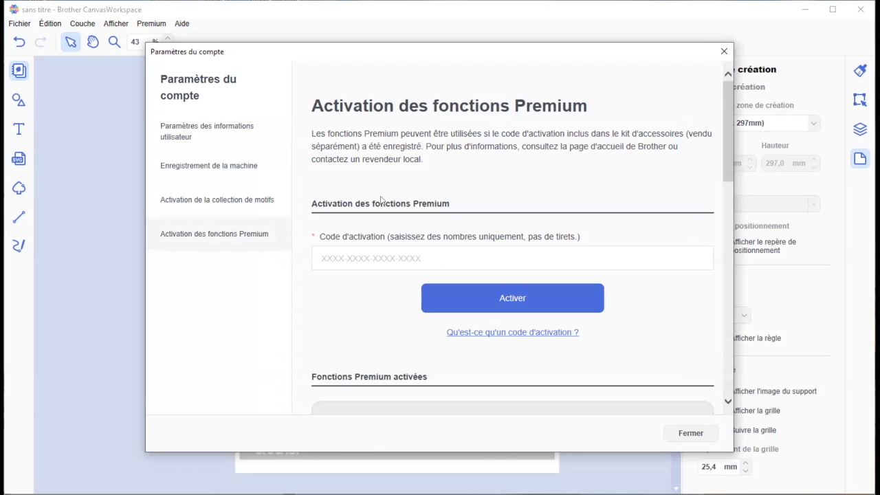
scroll(399, 181, "down", 3)
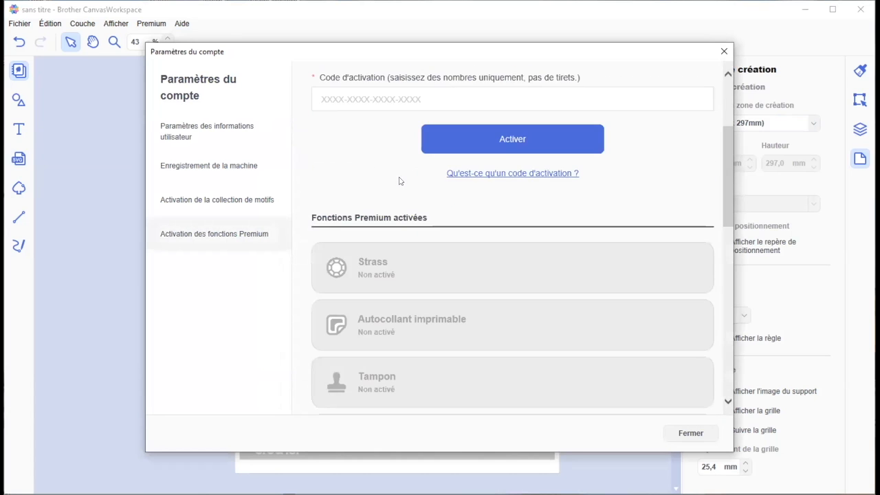
scroll(400, 181, "down", 6)
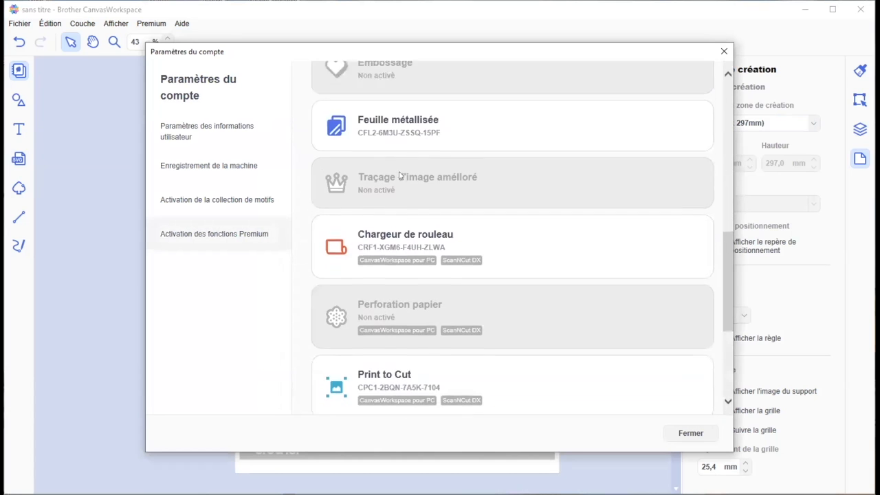
scroll(401, 176, "down", 3)
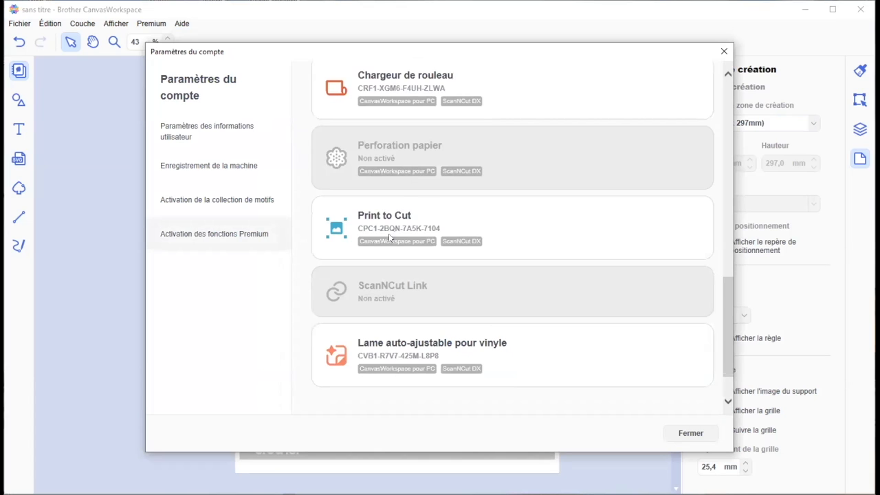
scroll(389, 238, "up", 12)
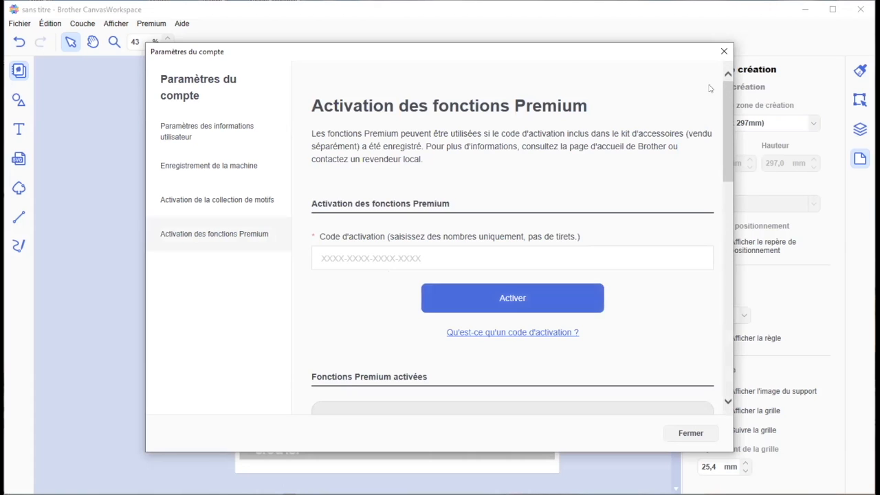
left_click(725, 52)
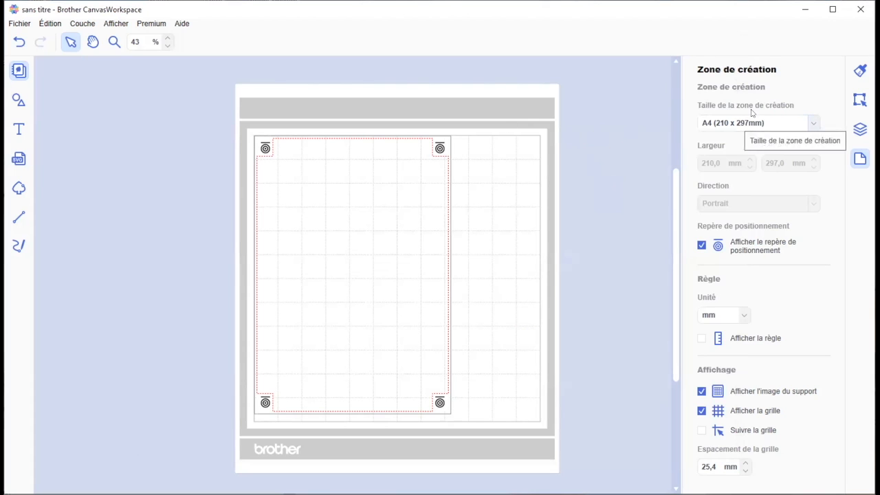
- Try the A3 (297 x 420mm) creation area size and restore A4 (210 x 297mm)
left_click(792, 121)
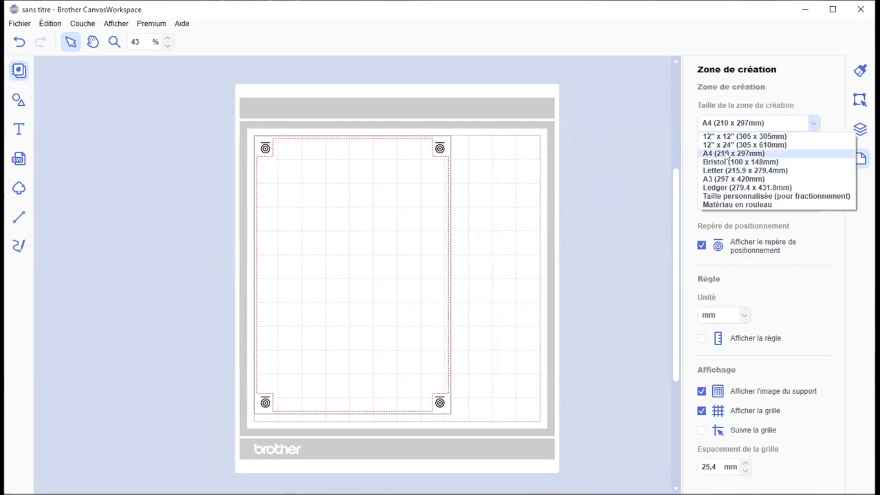
left_click(727, 154)
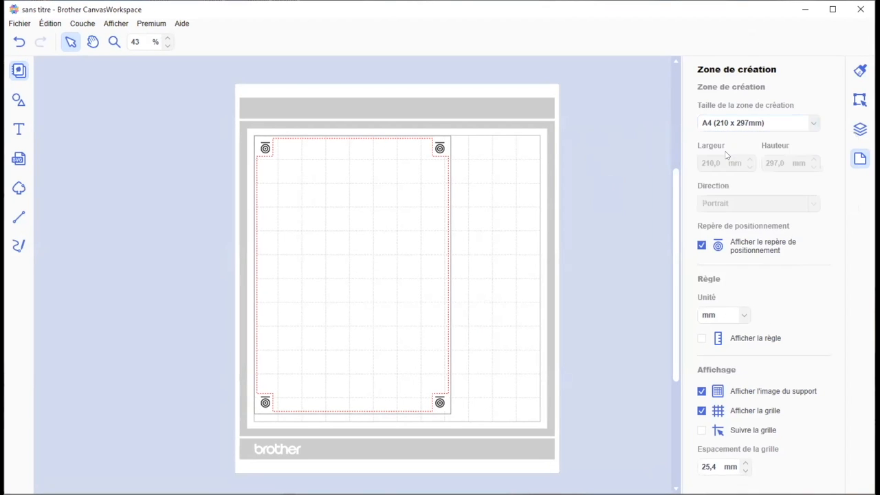
left_click(814, 124)
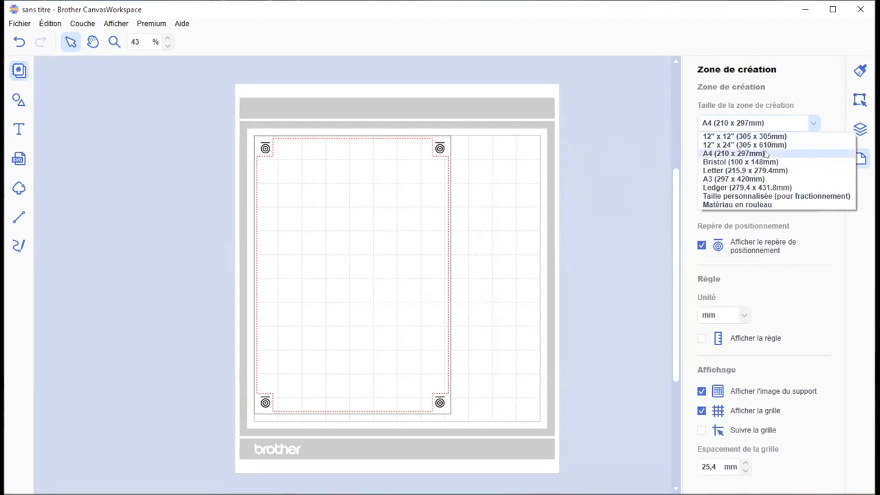
left_click(739, 179)
left_click(813, 123)
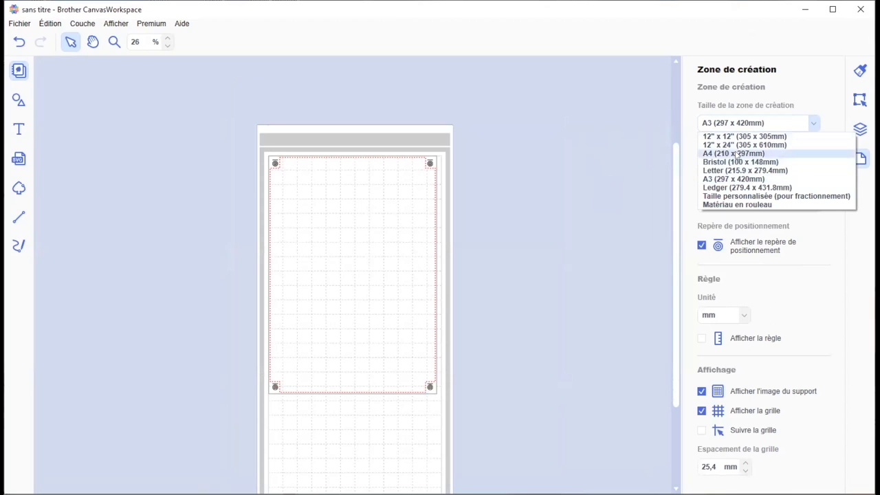
left_click(735, 153)
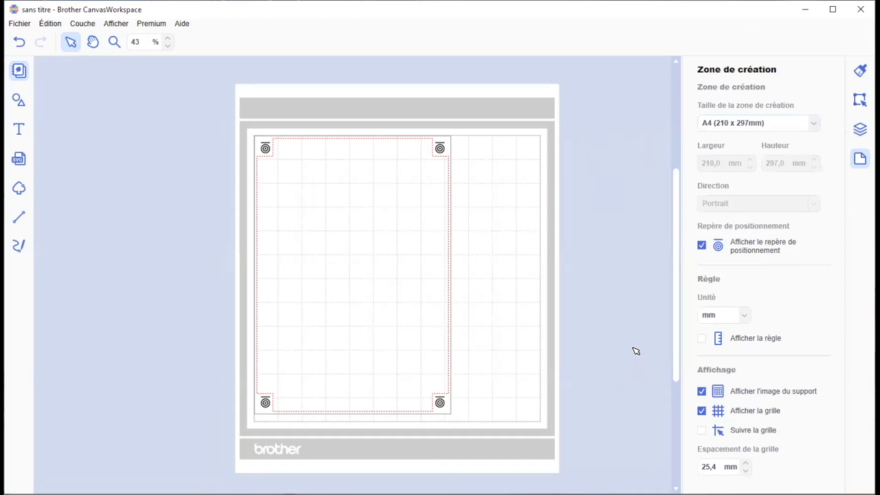
left_click(719, 249)
left_click(720, 249)
left_click(20, 24)
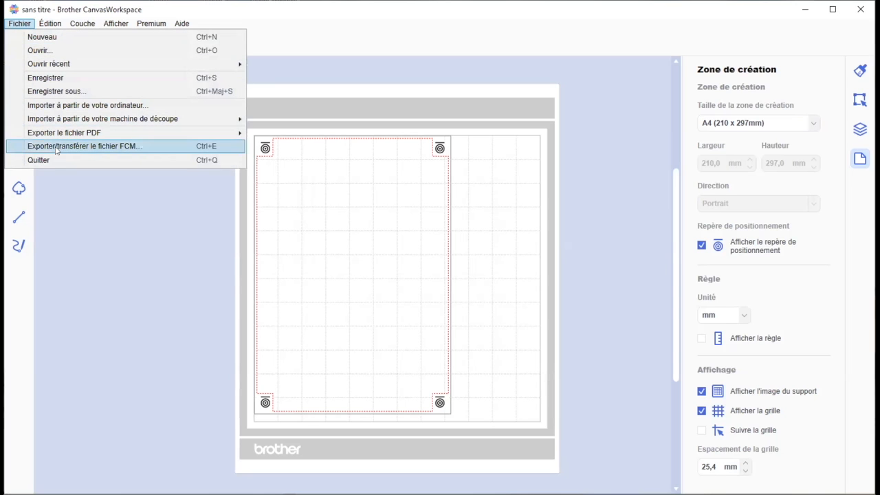
mouse_move(59, 134)
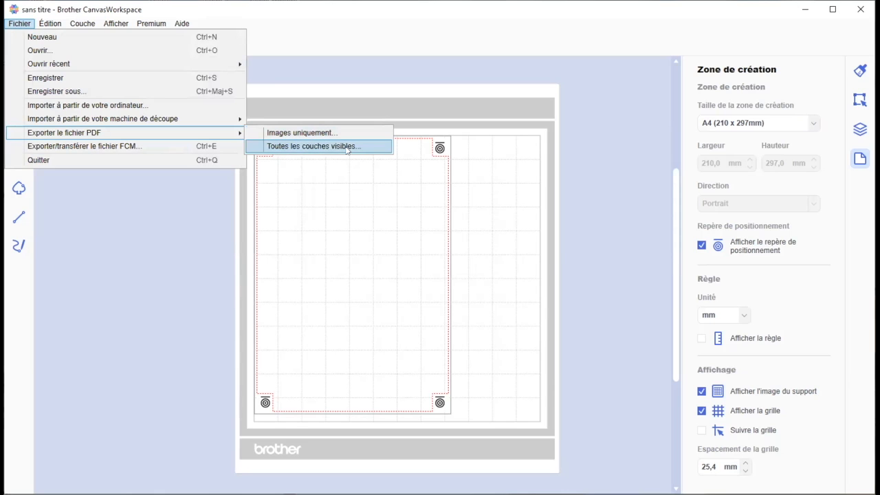
left_click(97, 229)
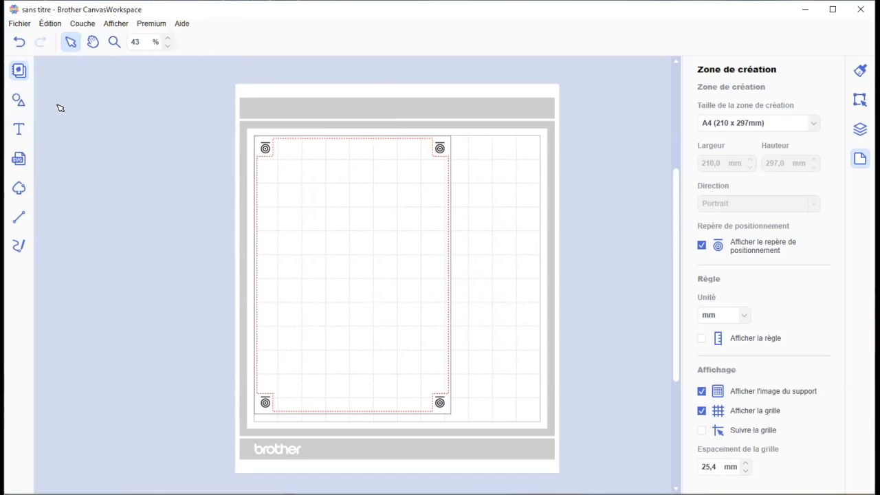
- Trace only the outer edge of love.png from the desktop folder "3 - présentation kit print to cup", pasting the image onto the traced area
left_click(17, 189)
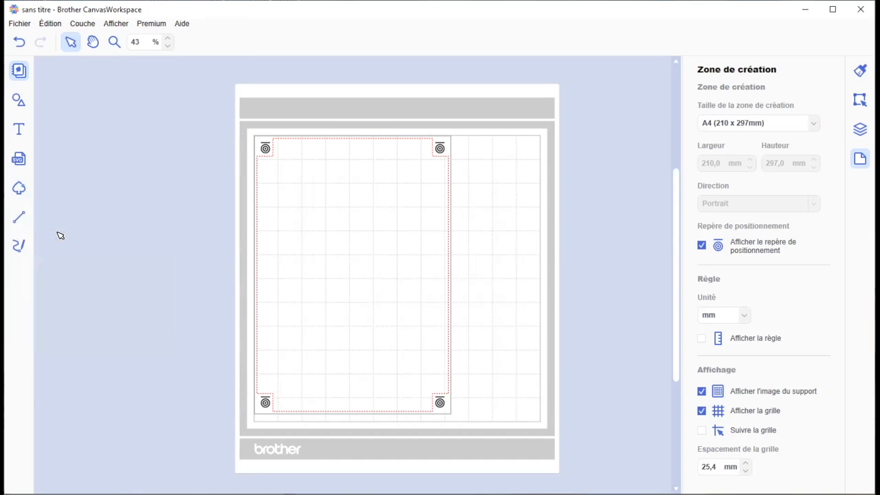
left_click(385, 237)
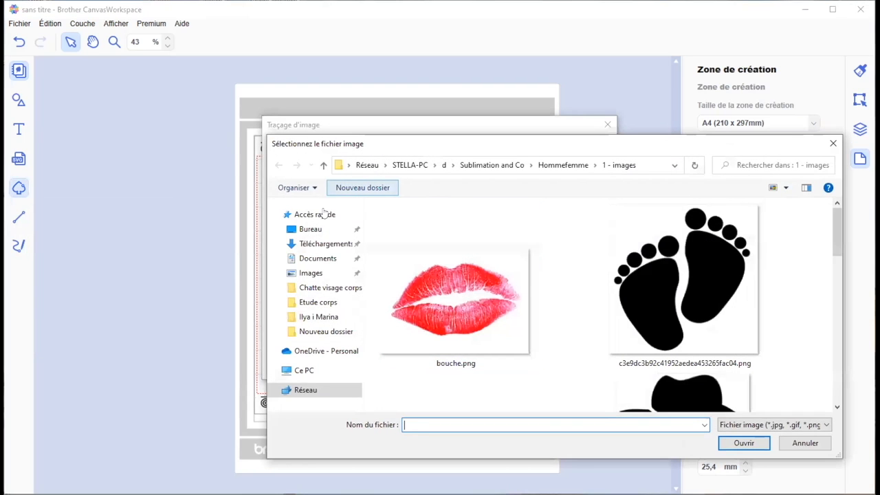
left_click(313, 230)
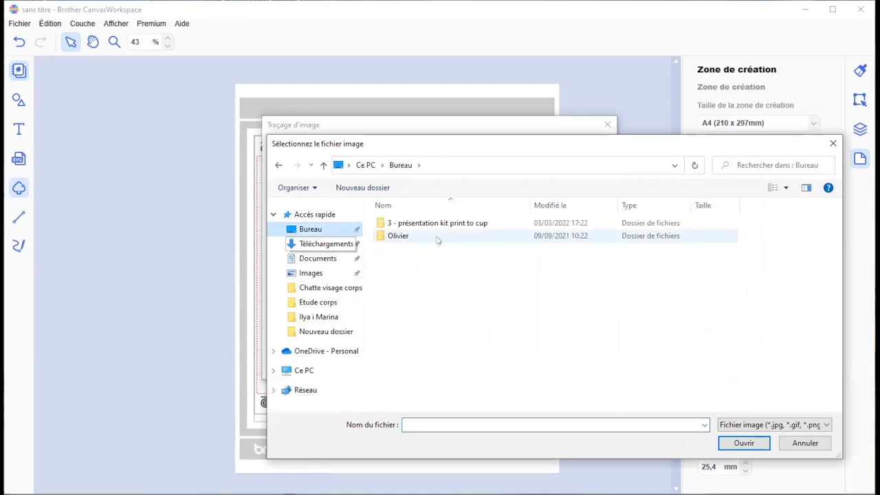
double_click(437, 223)
left_click(404, 234)
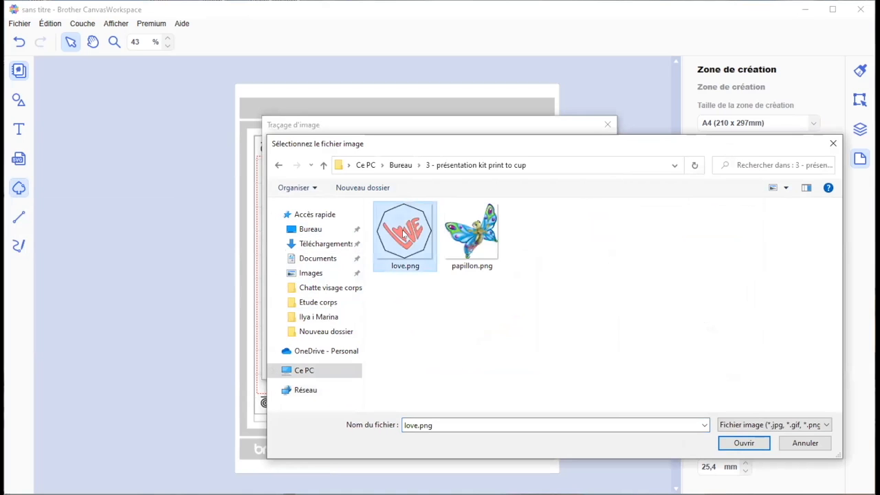
left_click(759, 446)
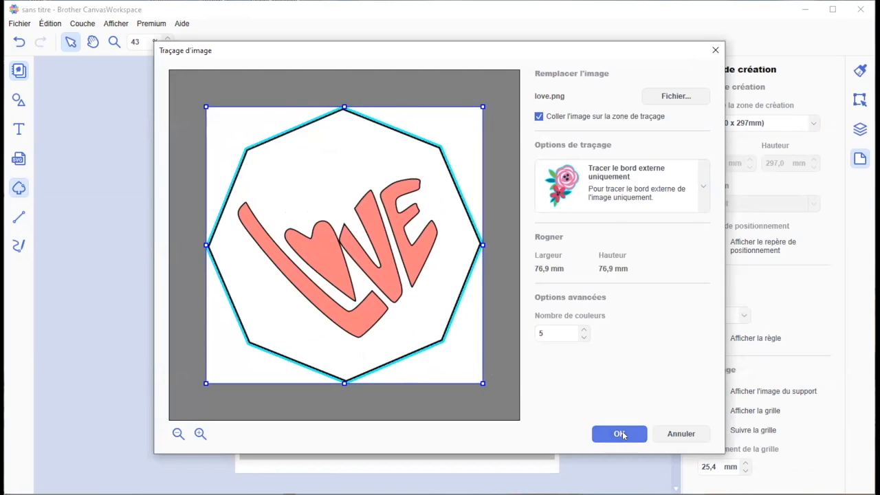
left_click(620, 434)
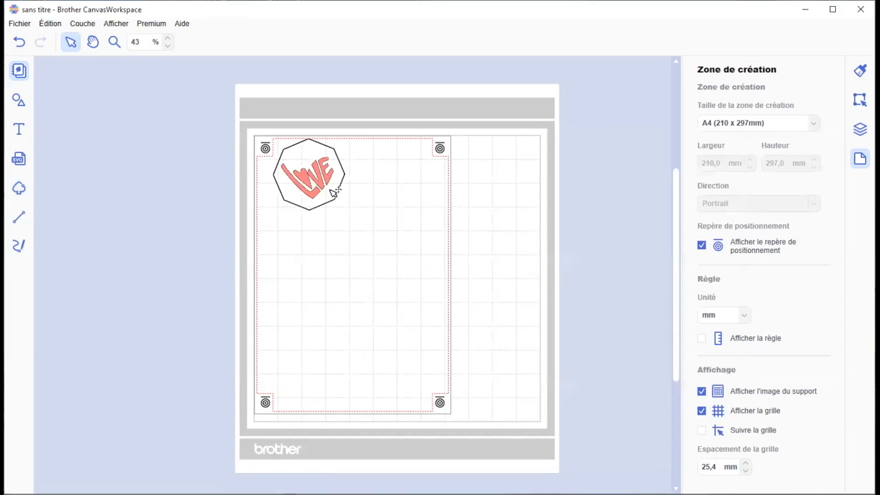
- Shrink the grouped LOVE image and its octagonal outline proportionally to about 41.6 mm wide and high
left_click(860, 129)
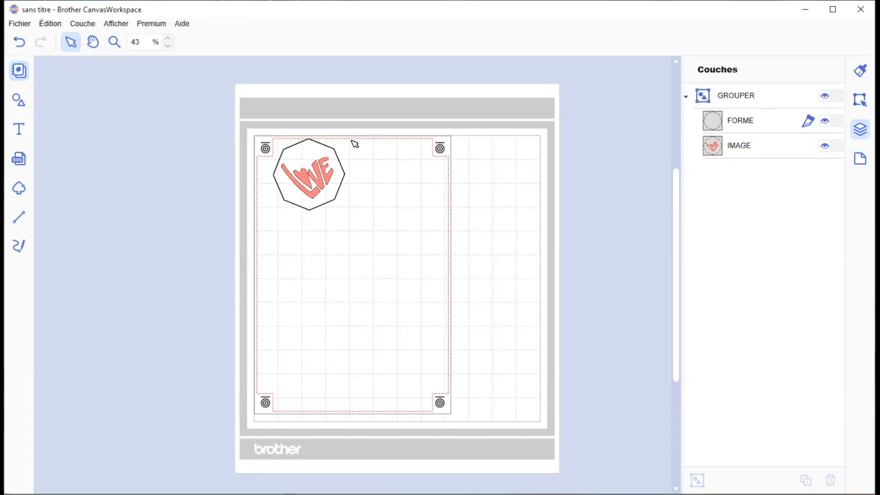
left_click(335, 192)
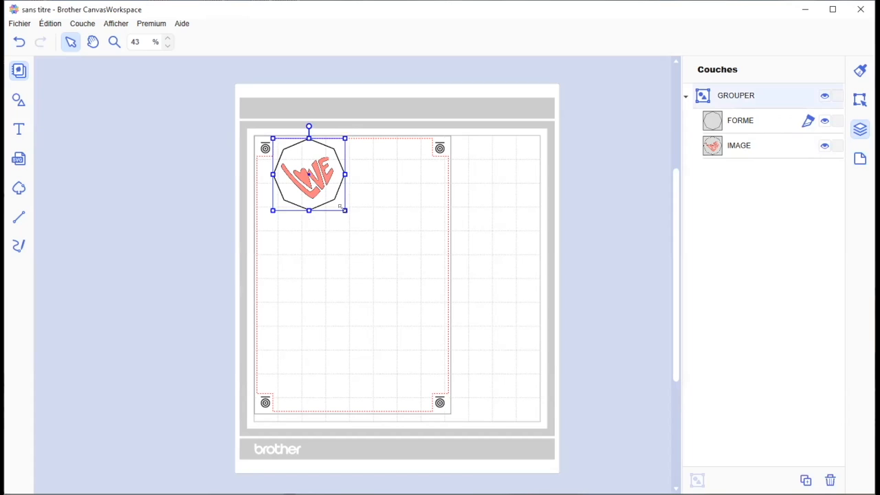
left_click_drag(340, 206, 313, 181)
left_click(860, 99)
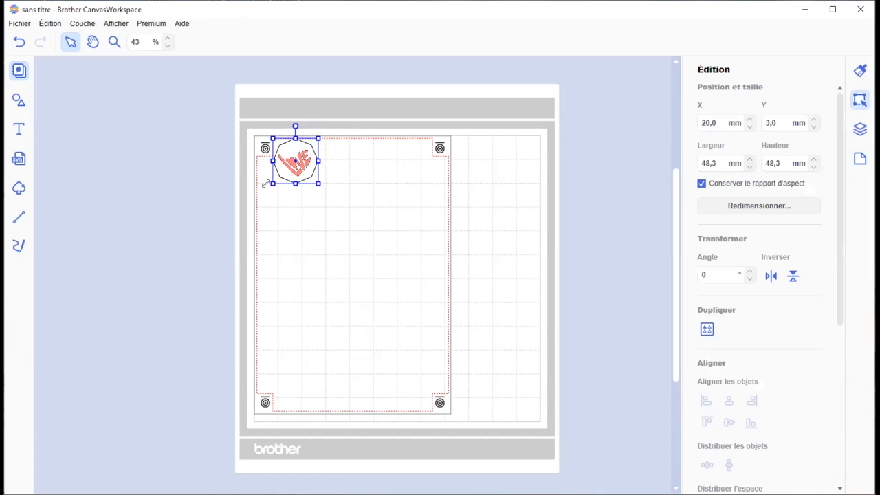
left_click_drag(268, 183, 274, 177)
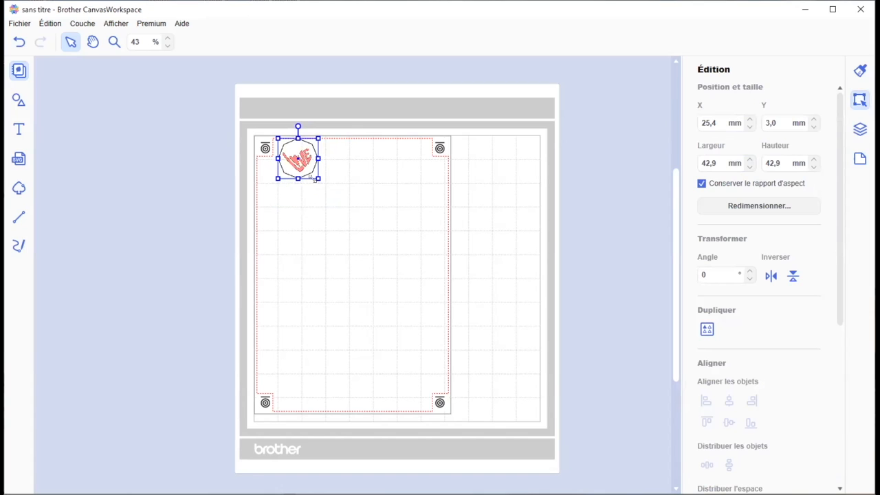
left_click_drag(315, 180, 313, 179)
- Set the grouped LOVE image's width to 45 mm, keeping its aspect ratio, and duplicate it into three columns and five rows
left_click_drag(715, 164, 689, 164)
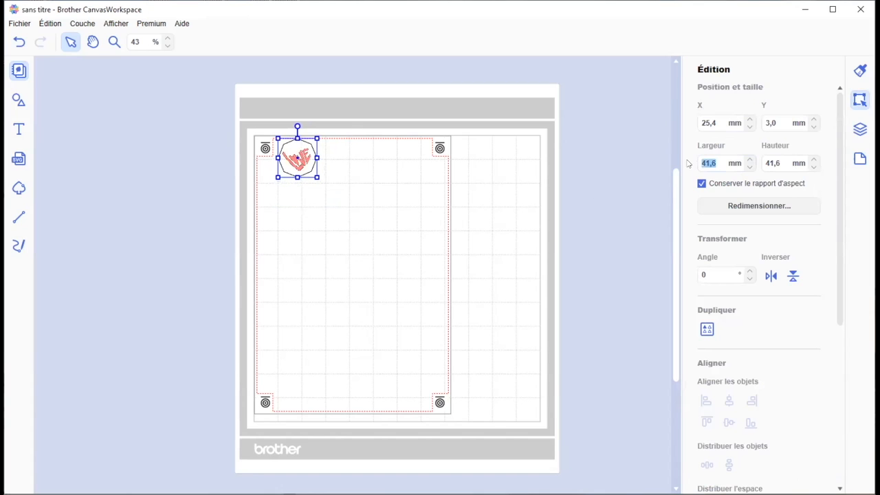
type("45")
key("Return")
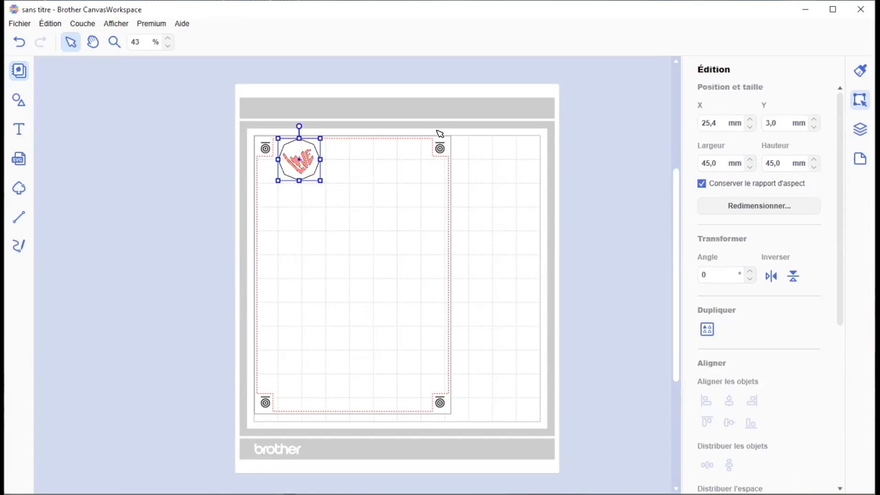
left_click(707, 330)
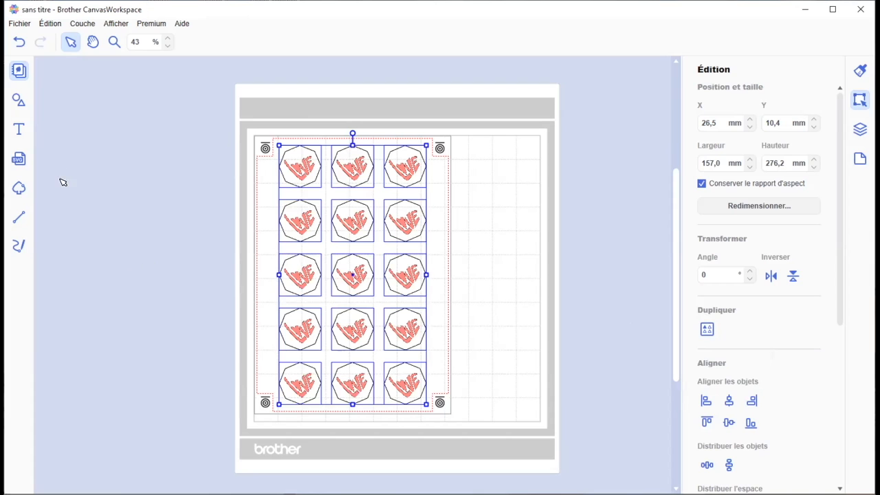
- Open the images-only PDF export, check the files in the folder "3 - présentation kit print to cup", and leave without saving
left_click(20, 25)
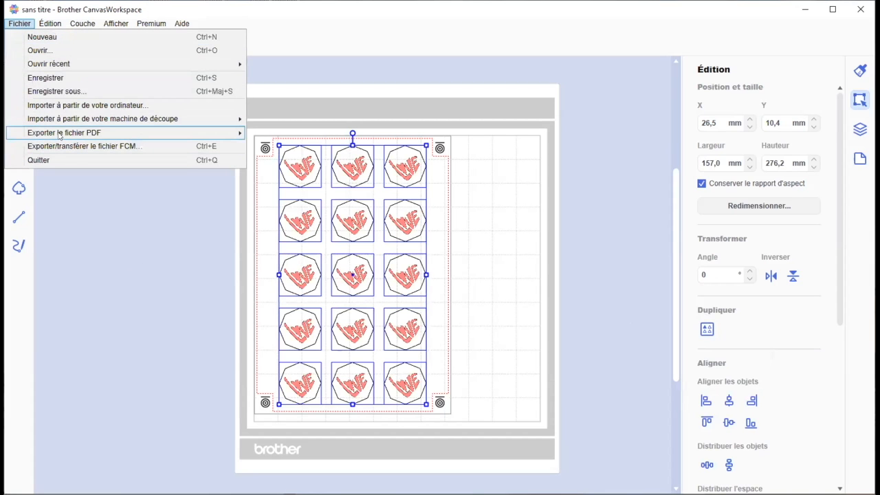
mouse_move(59, 134)
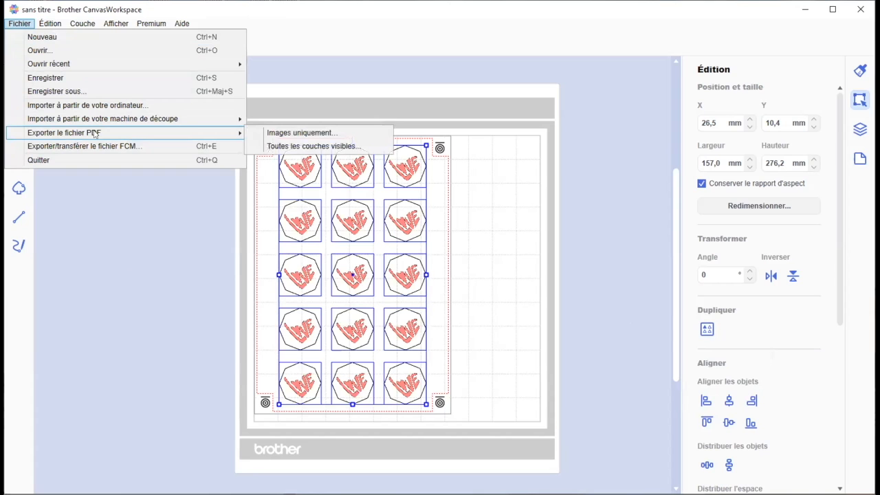
left_click(307, 134)
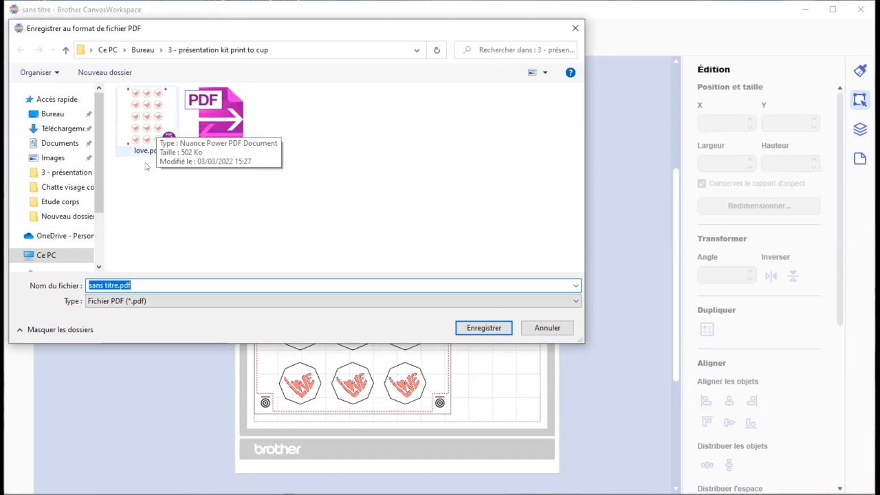
left_click(547, 328)
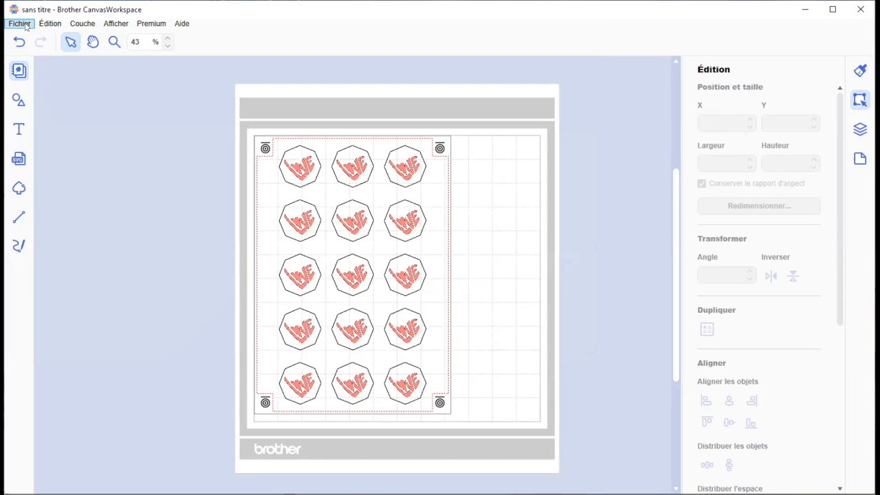
- Try to export or transfer the layout as an FCM cutting file
left_click(25, 24)
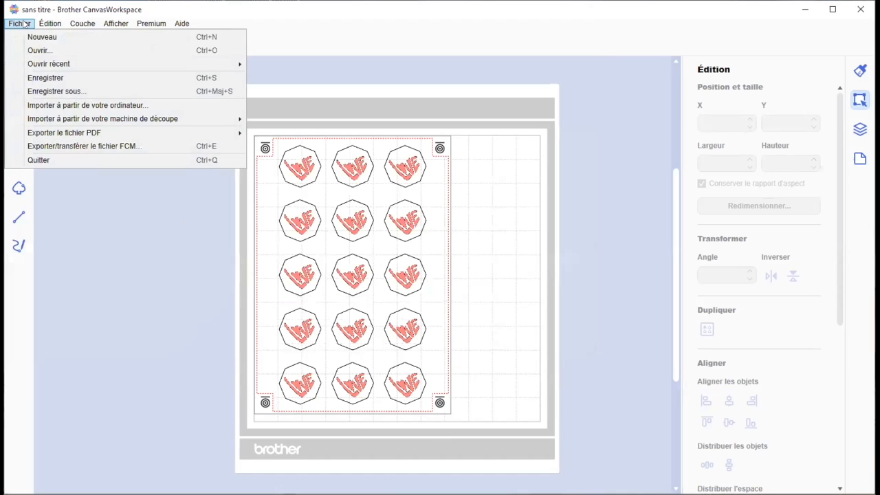
left_click(49, 147)
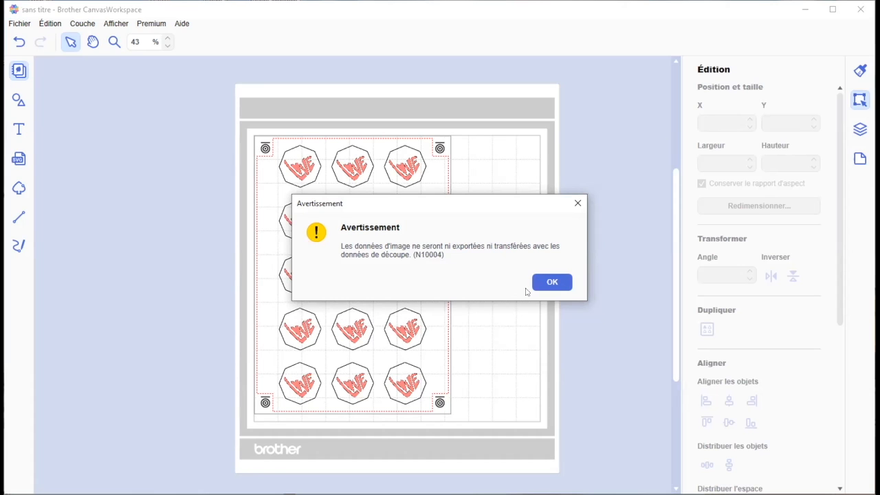
left_click(578, 203)
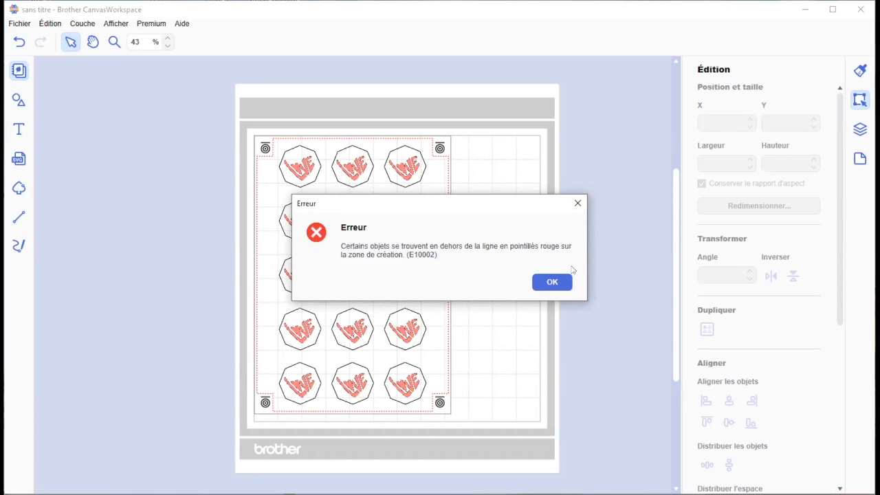
left_click(579, 203)
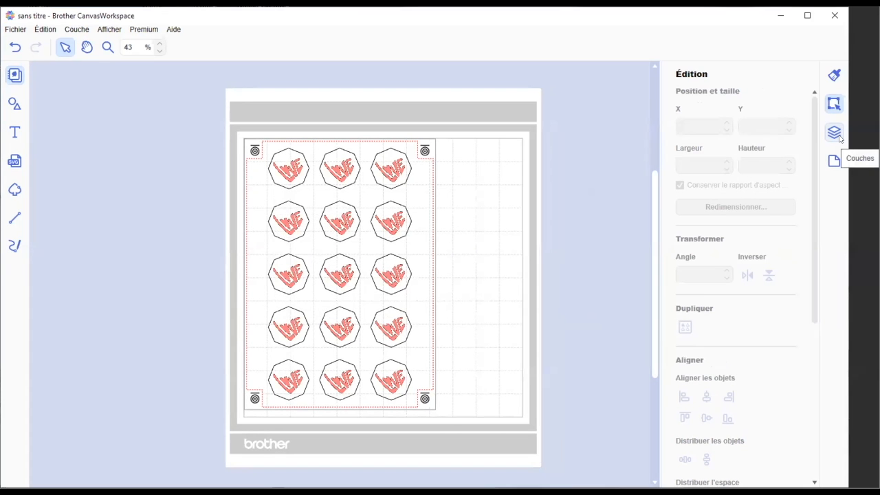
- Show the layer list and try the FCM export again, accepting that image data is left out
left_click(836, 135)
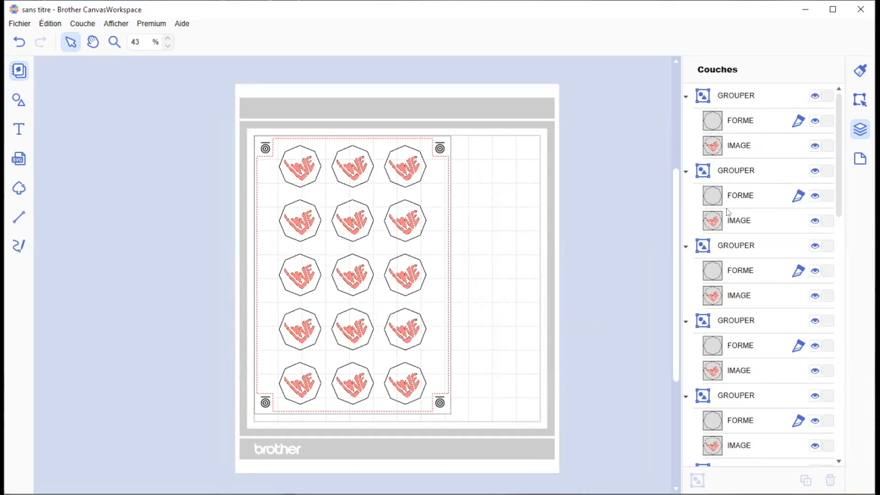
left_click(18, 24)
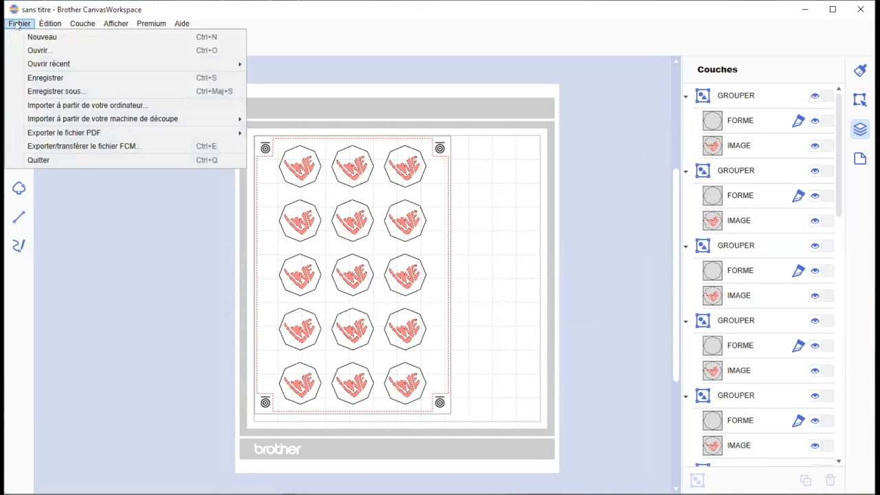
left_click(54, 147)
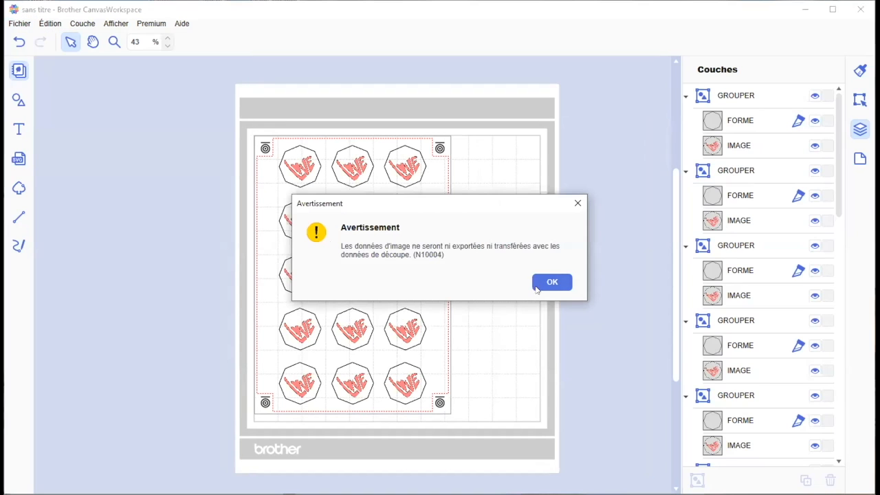
left_click(543, 285)
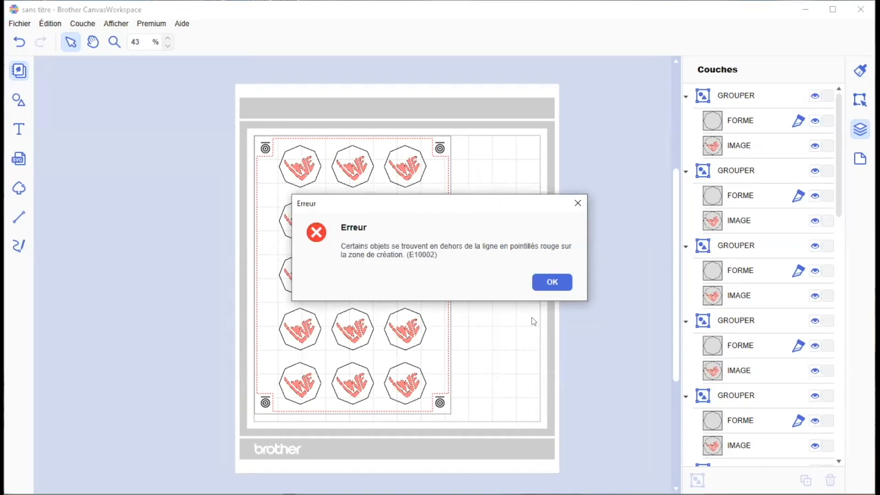
left_click(554, 283)
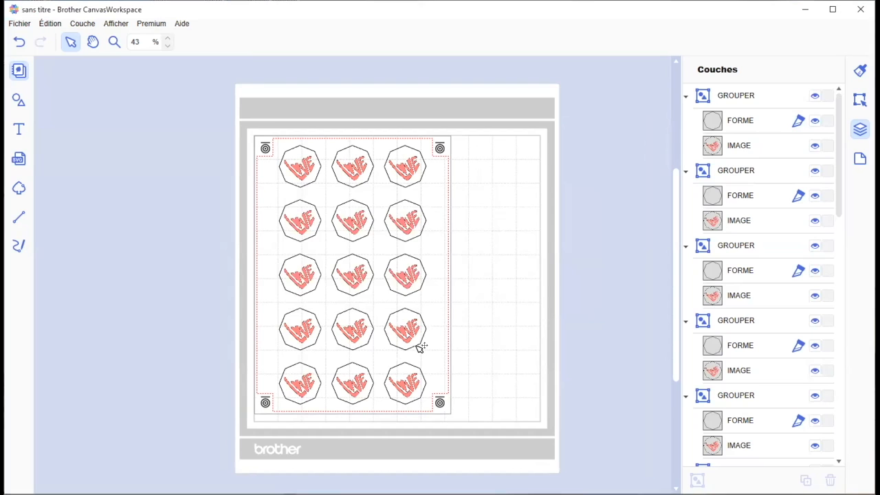
- Check the layer groups of the bottom row's three images by selecting and collapsing each one, from right to left
scroll(421, 348, "down", 3)
scroll(415, 349, "up", 3)
left_click(692, 98)
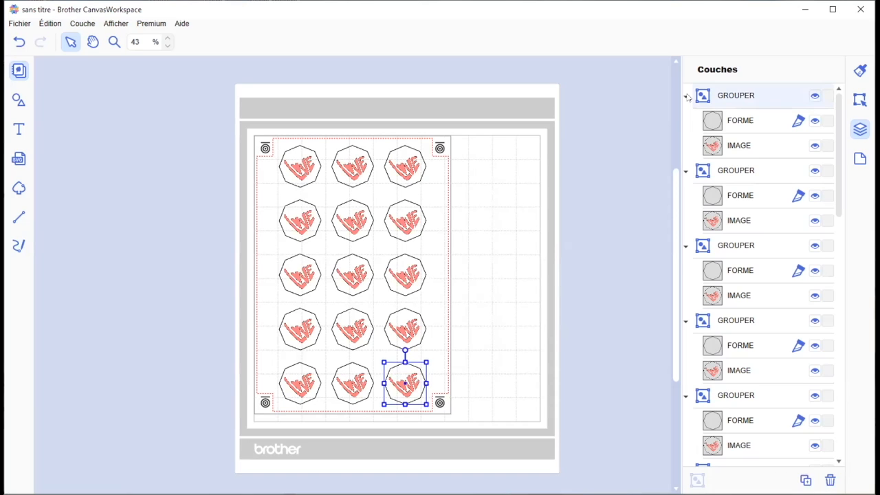
left_click(687, 96)
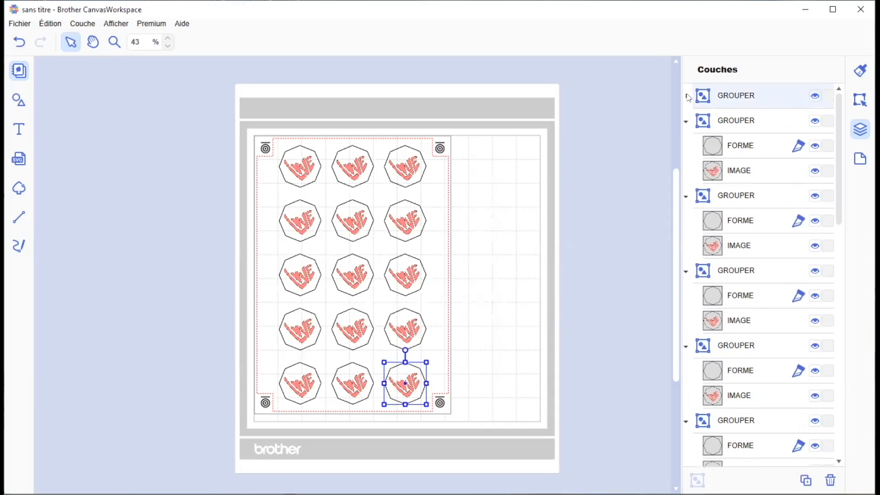
left_click(739, 122)
left_click(687, 121)
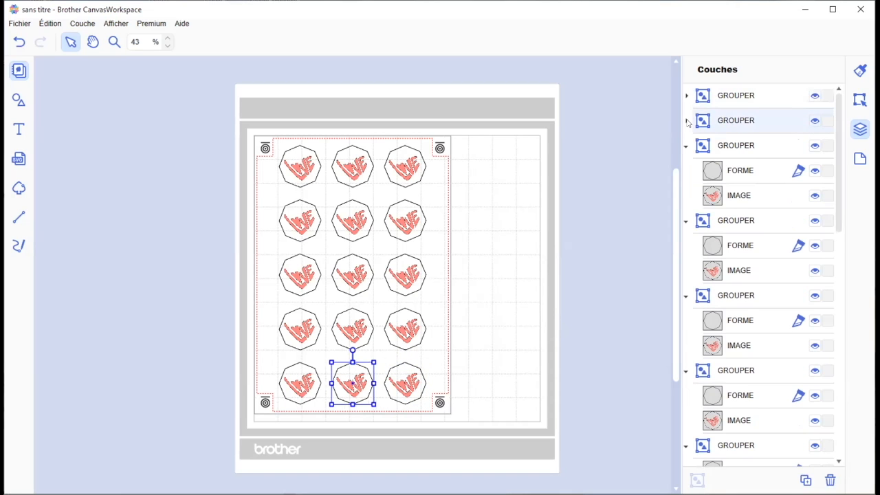
left_click(733, 145)
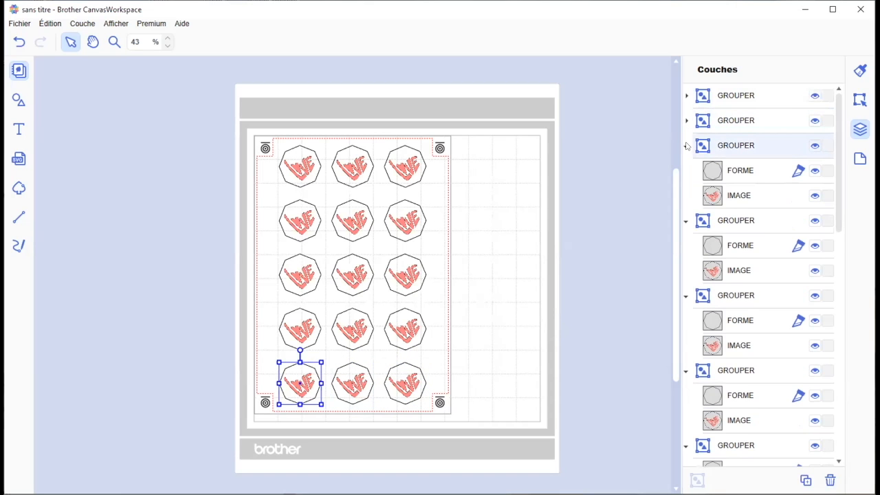
left_click(686, 145)
- Locate the three layer groups of the fourth row on the creation area, selecting and collapsing each one
left_click(734, 172)
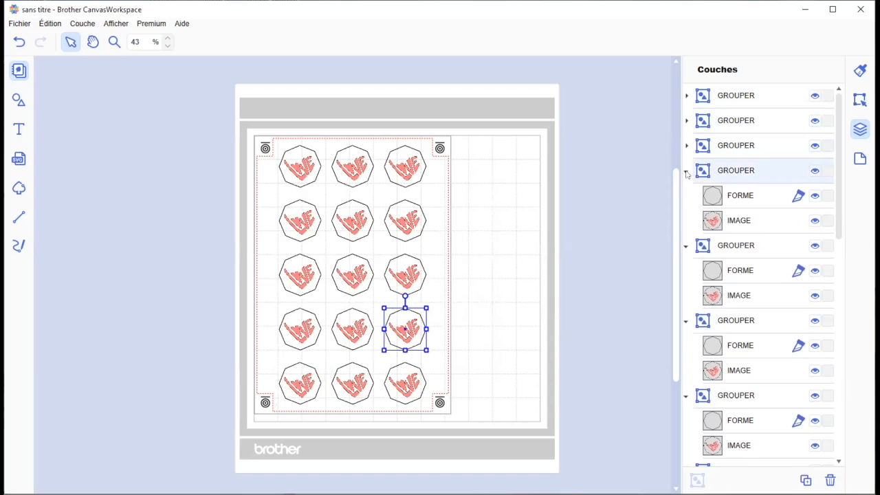
left_click(686, 172)
left_click(708, 198)
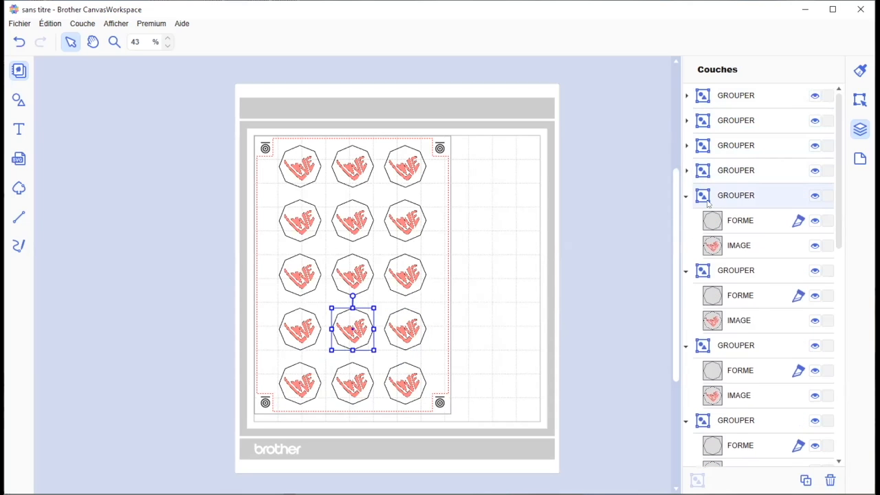
left_click(685, 198)
left_click(737, 221)
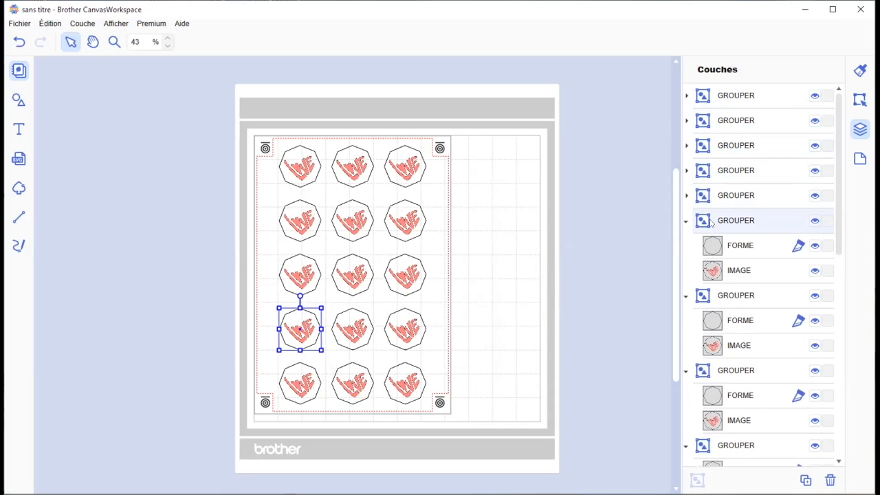
left_click(685, 221)
- Select and collapse the layer groups of the right and middle images in the third row to check their positions
left_click(725, 242)
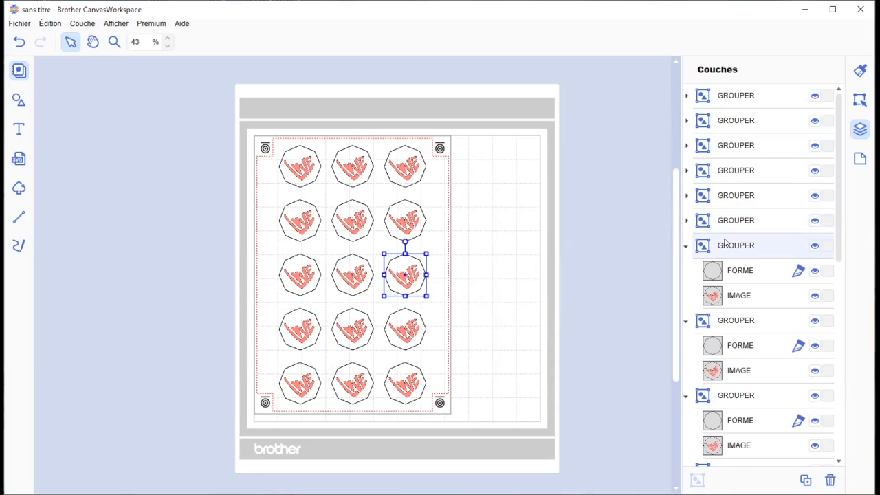
left_click(686, 247)
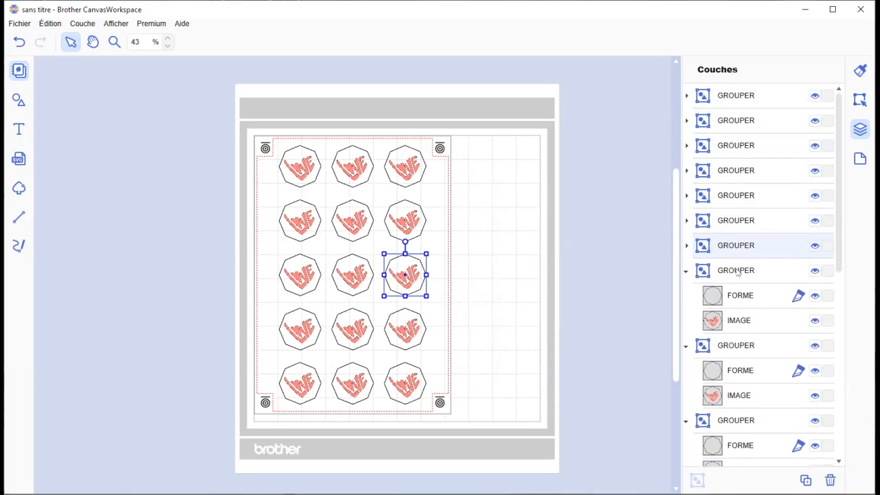
left_click(729, 262)
left_click(685, 270)
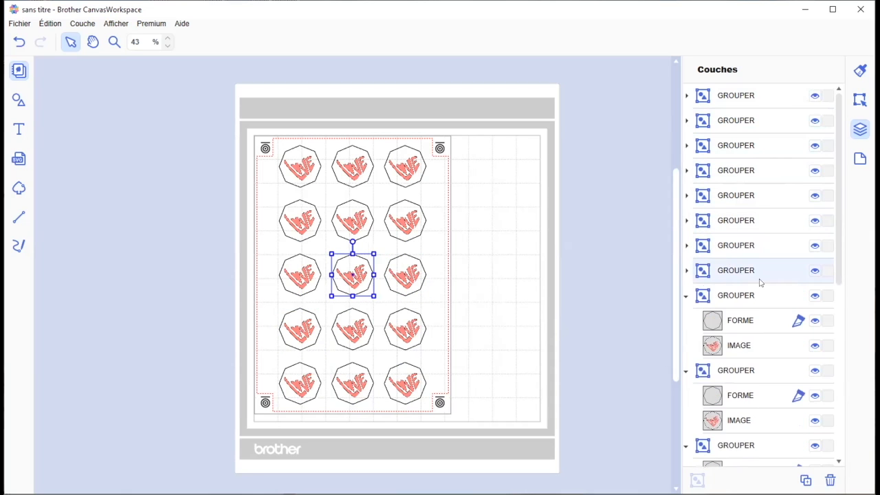
- Collapse the last two groups in the layer list and select each to locate it in the top row
scroll(761, 281, "down", 5)
scroll(760, 281, "down", 1)
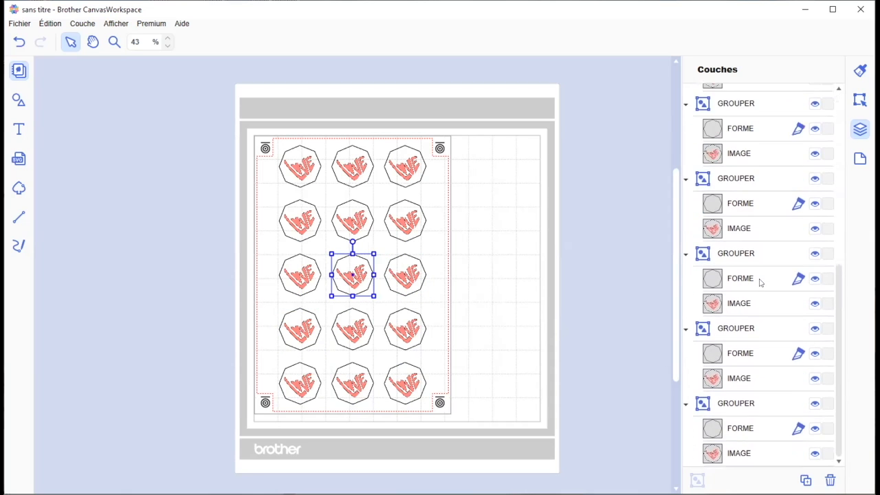
left_click(738, 406)
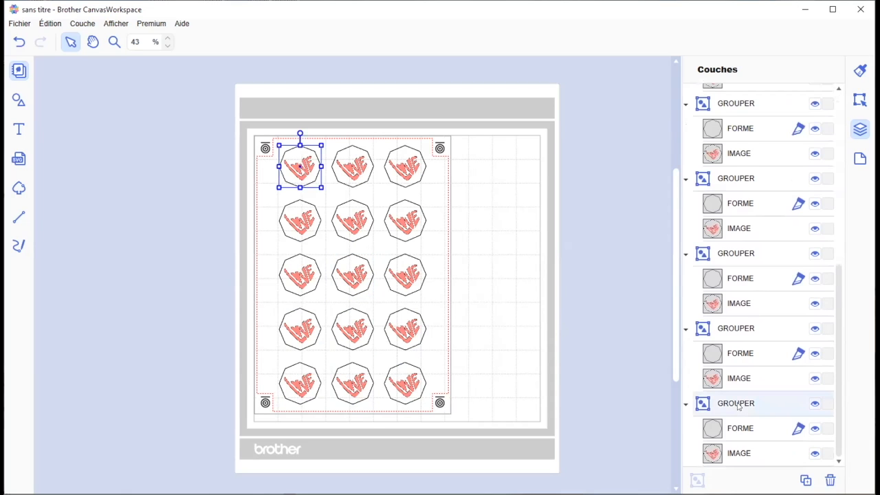
left_click(686, 404)
left_click(686, 380)
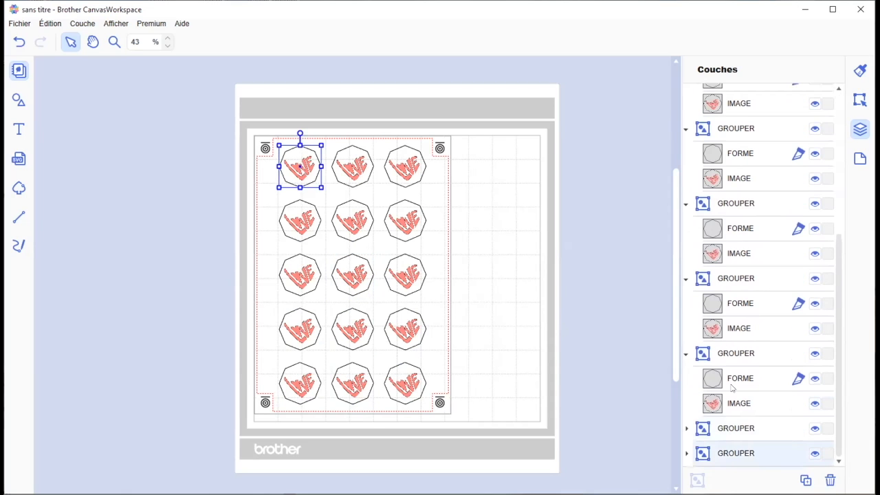
left_click(736, 426)
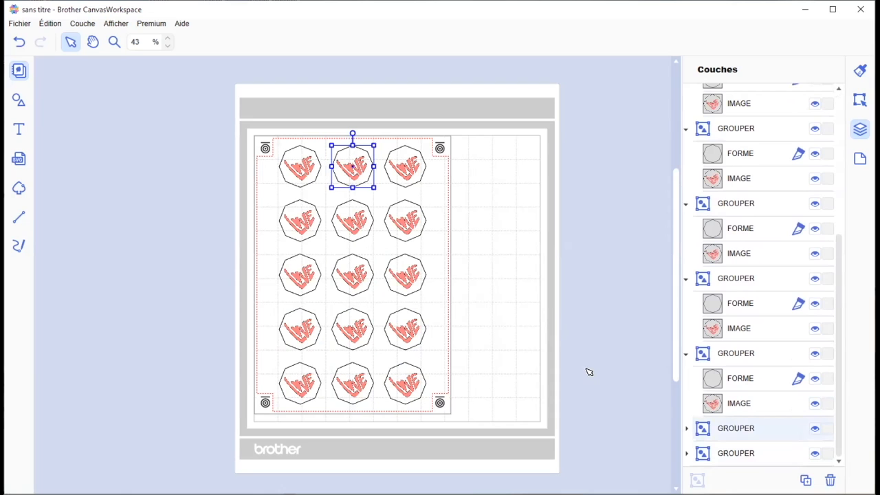
- Maximise the window and zoom out to look for stray objects around the creation area, ending at 28 % zoom in the restored window
left_click(832, 10)
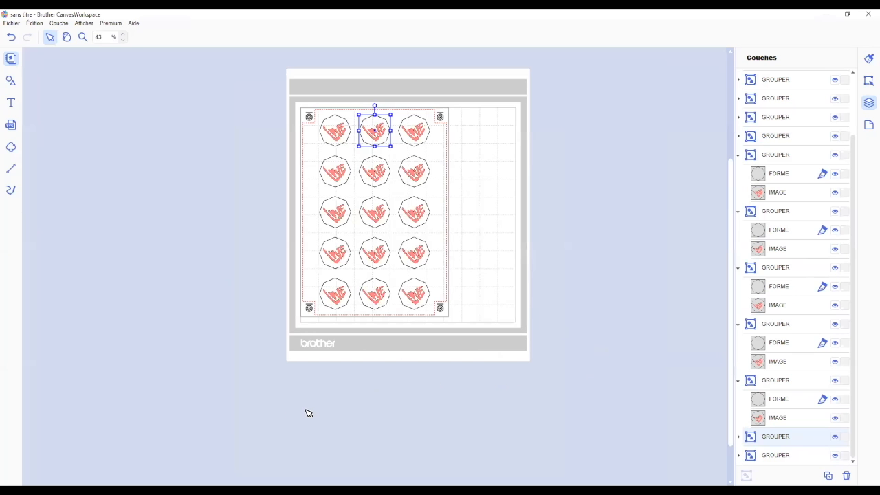
scroll(309, 413, "down", 5)
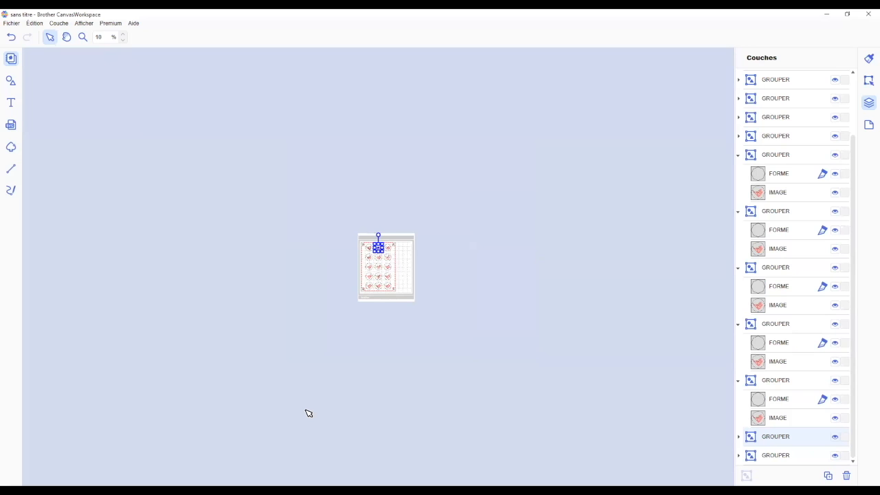
scroll(309, 413, "up", 3)
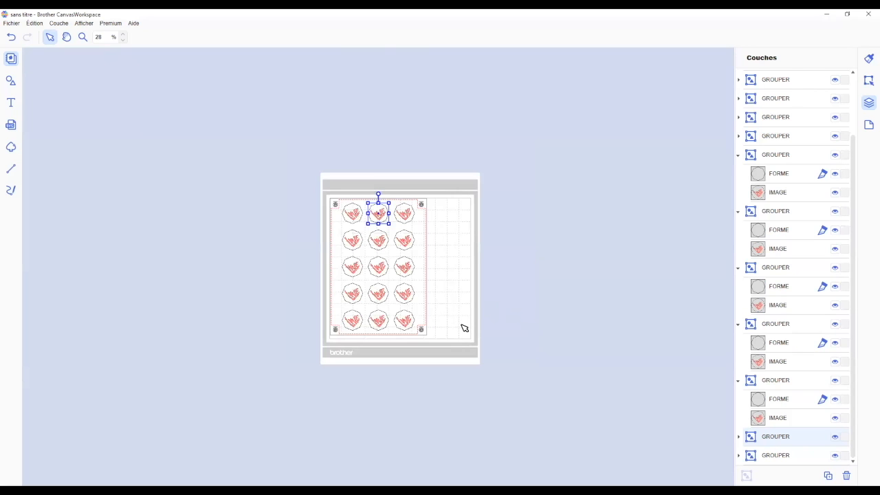
left_click(848, 14)
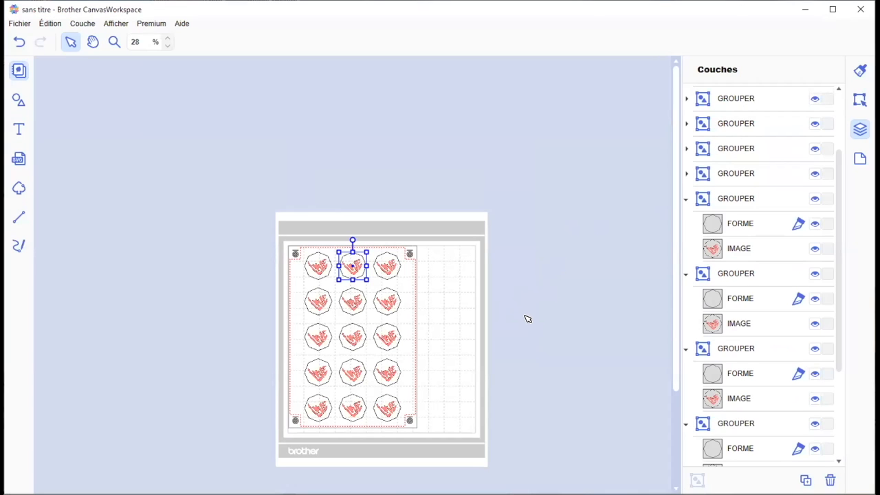
- Select and collapse the three layer groups of the second row to check their positions on the creation area
left_click(730, 424)
left_click(686, 423)
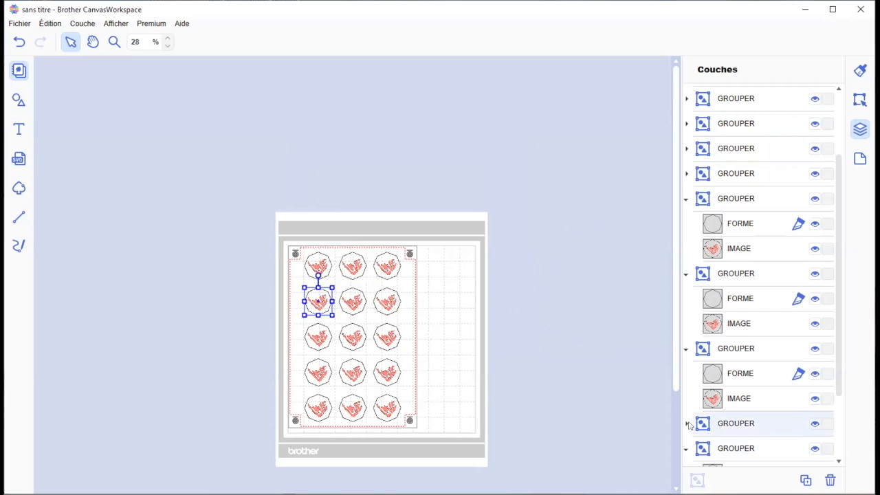
left_click(687, 352)
left_click(727, 354)
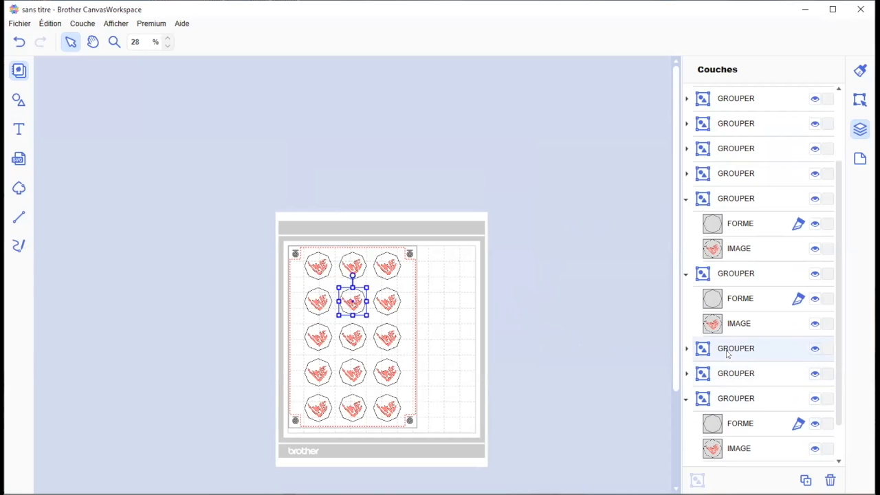
left_click(686, 274)
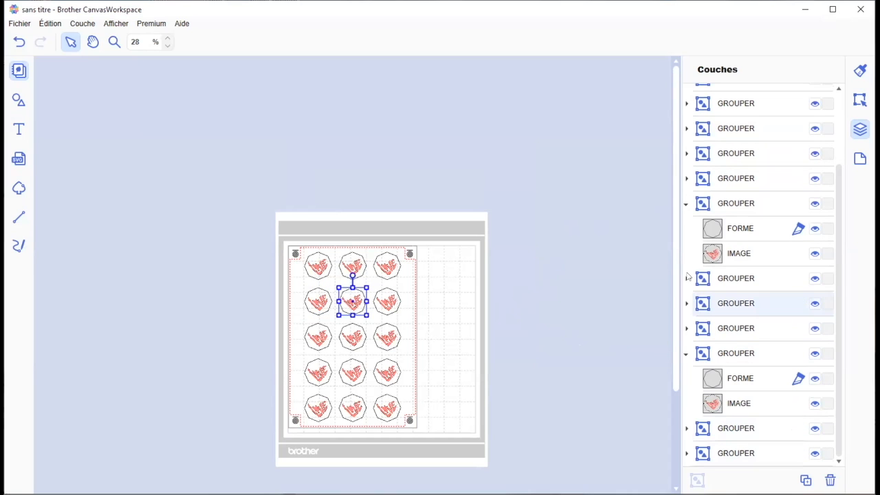
left_click(733, 279)
- Collapse the remaining two expanded layer groups, selecting the upper one to locate it on the creation area
left_click(686, 205)
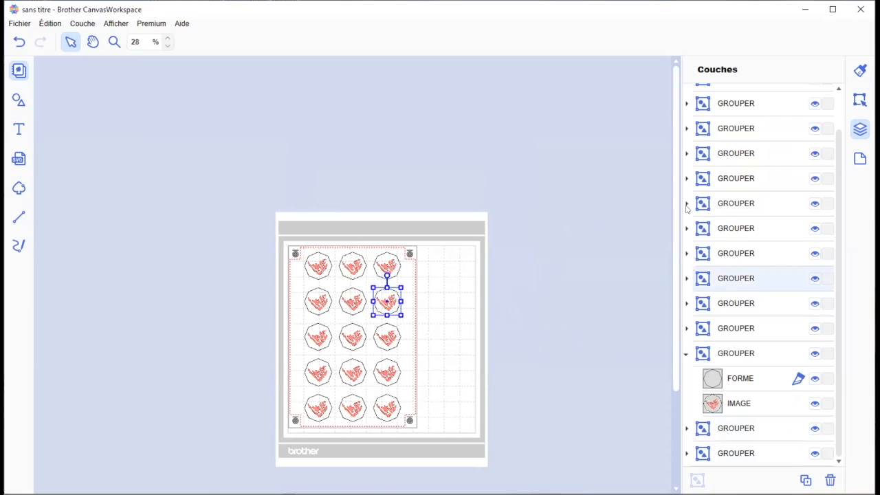
left_click(728, 208)
left_click(686, 354)
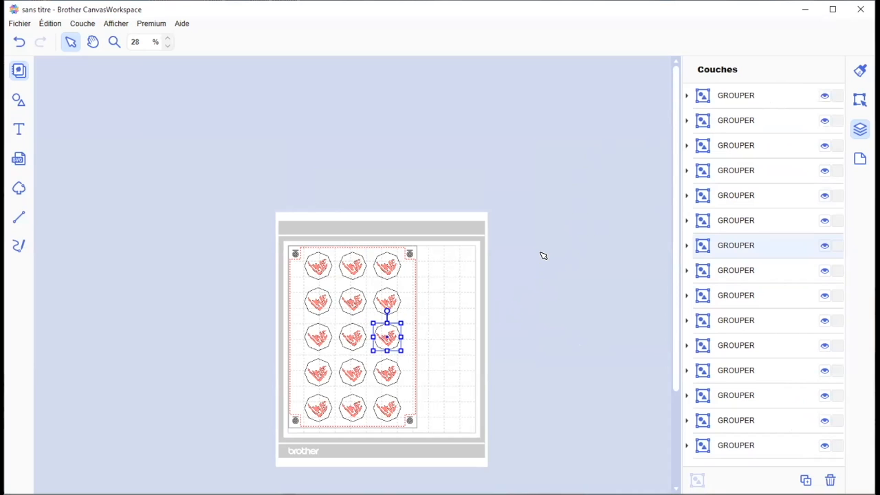
- Switch the creation area size to 12" x 24", try 12" x 12", and return it to A4 (210 x 297mm)
left_click(860, 101)
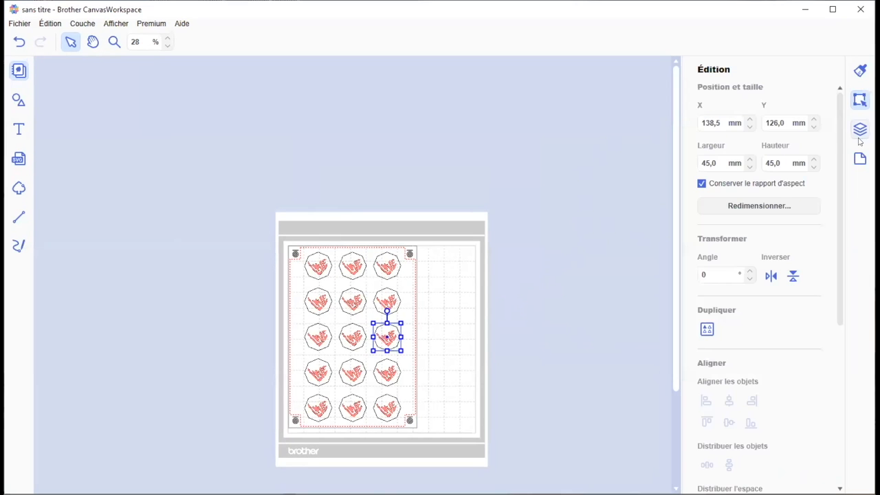
left_click(860, 159)
left_click(813, 123)
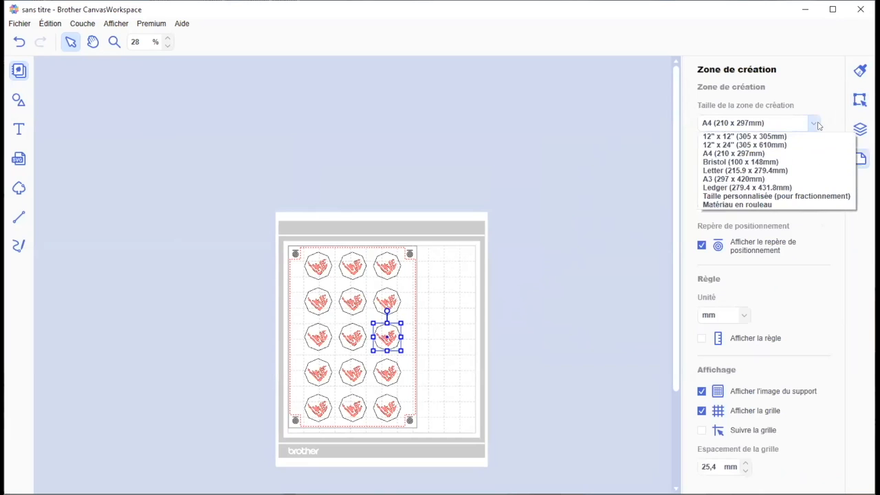
left_click(770, 143)
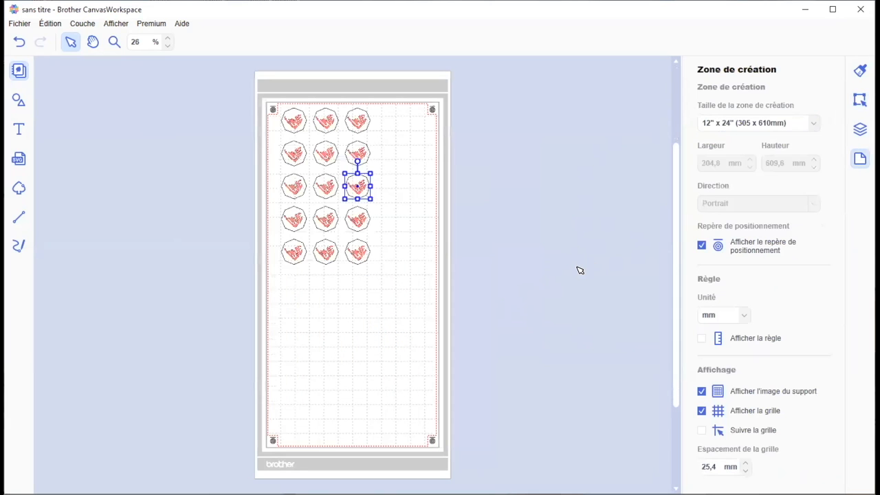
left_click(809, 123)
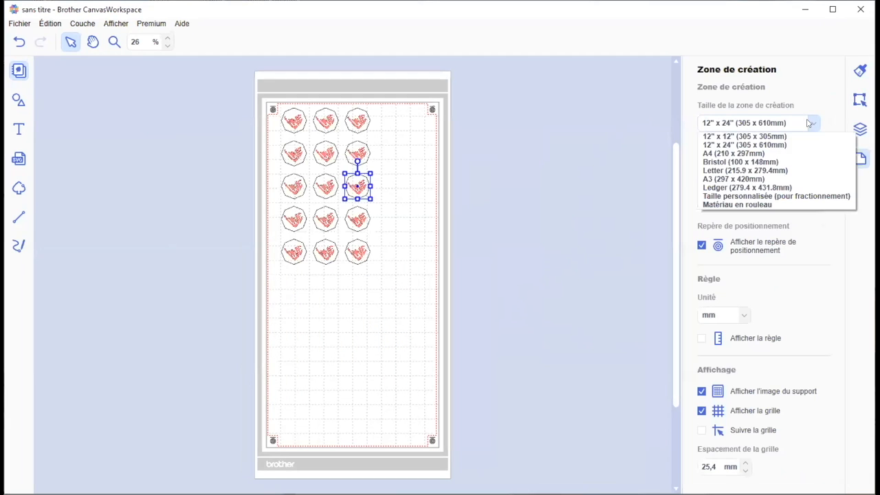
left_click(773, 137)
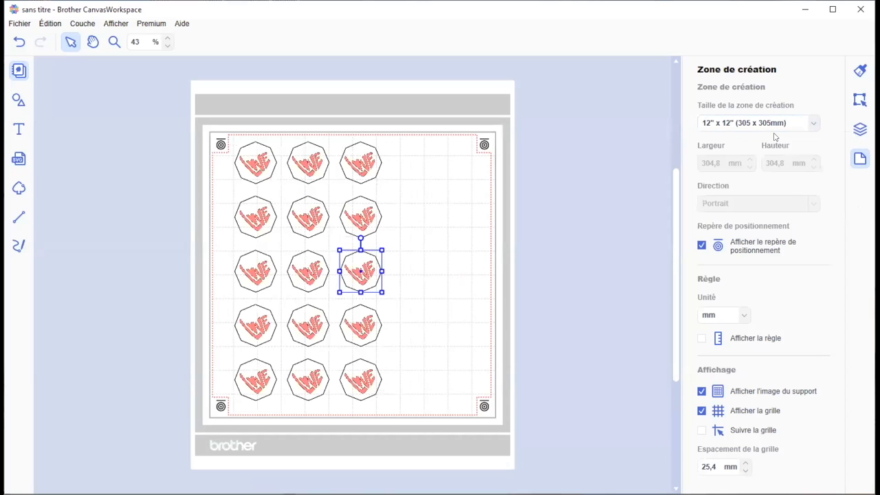
left_click(809, 123)
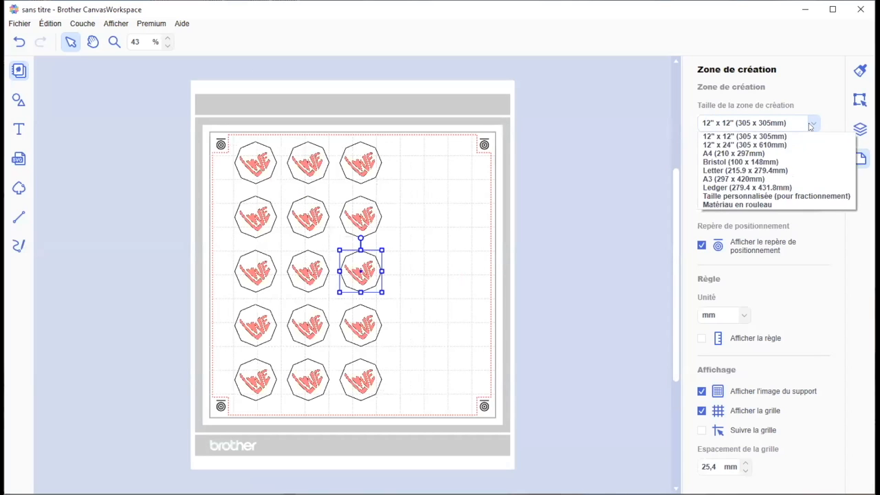
left_click(752, 153)
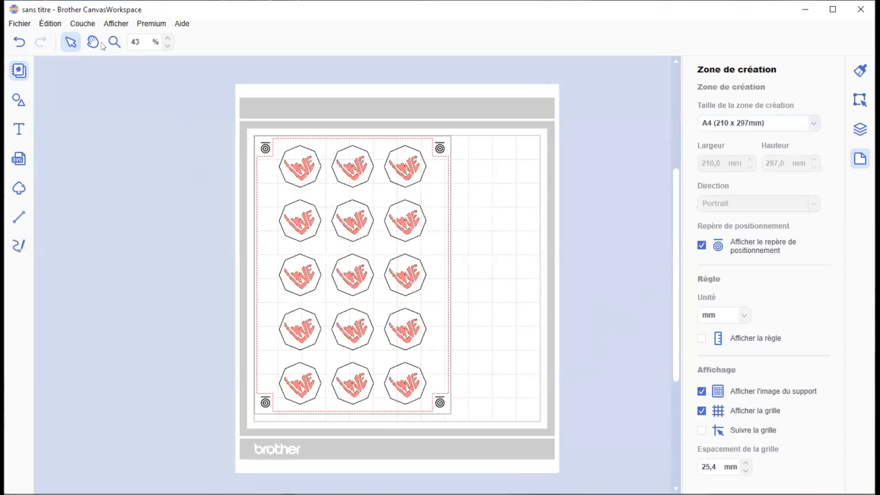
- Transfer the A4 layout's FCM cutting file via Internet to the registered machine, accepting the image data warning
left_click(20, 24)
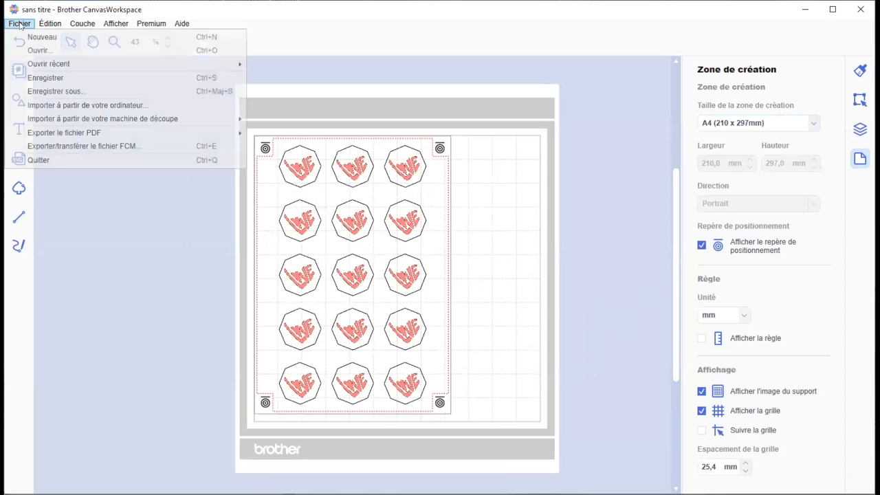
left_click(54, 143)
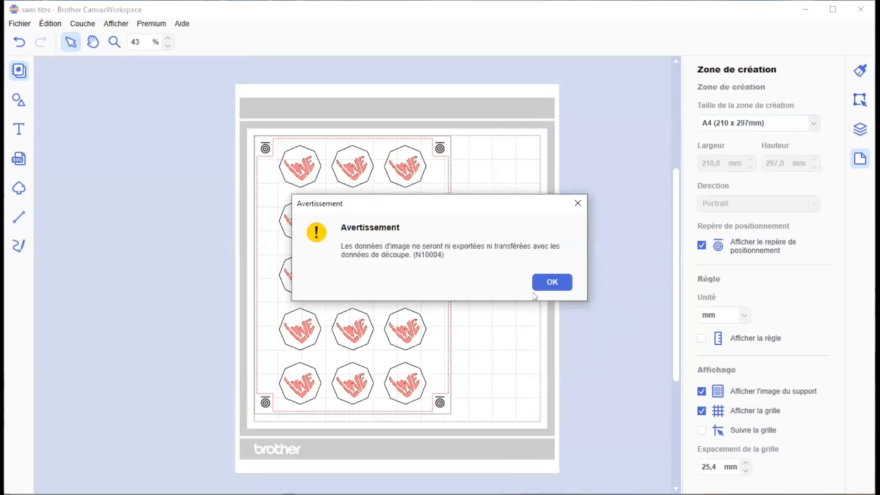
left_click(551, 283)
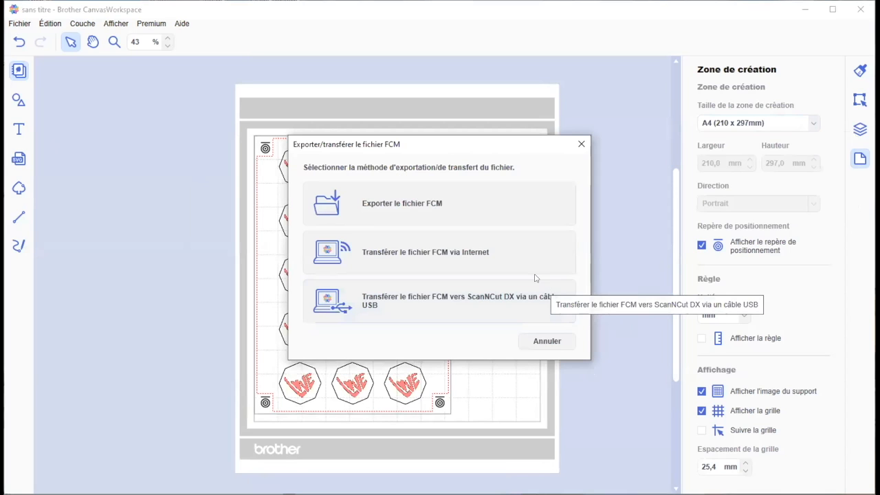
left_click(501, 257)
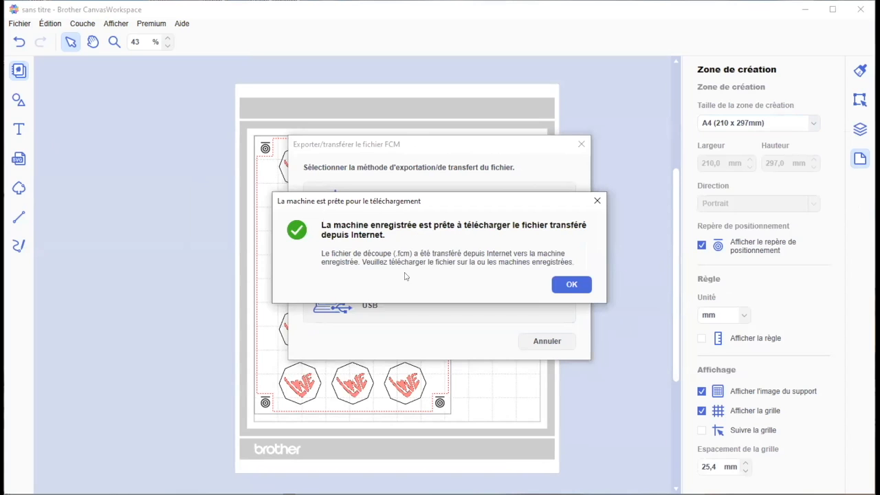
left_click(571, 284)
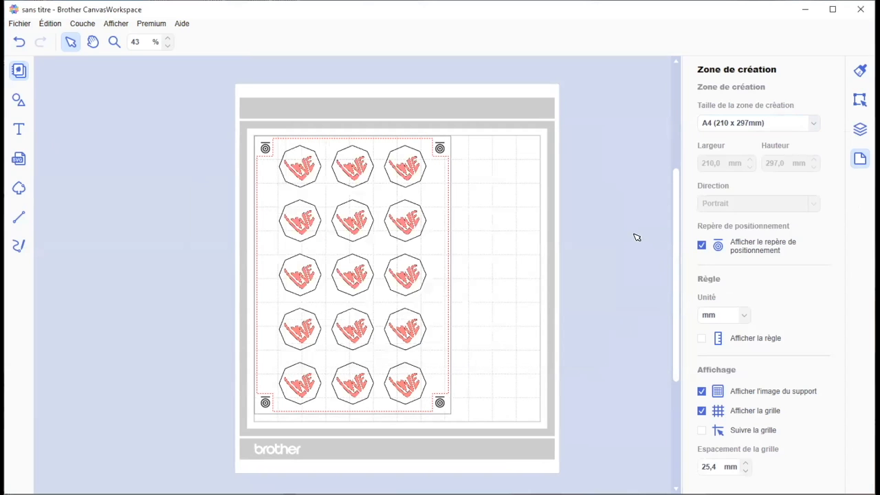
- Transfer the FCM cutting file of the untitled layout via Internet a second time and dismiss the transfer notice
left_click(18, 24)
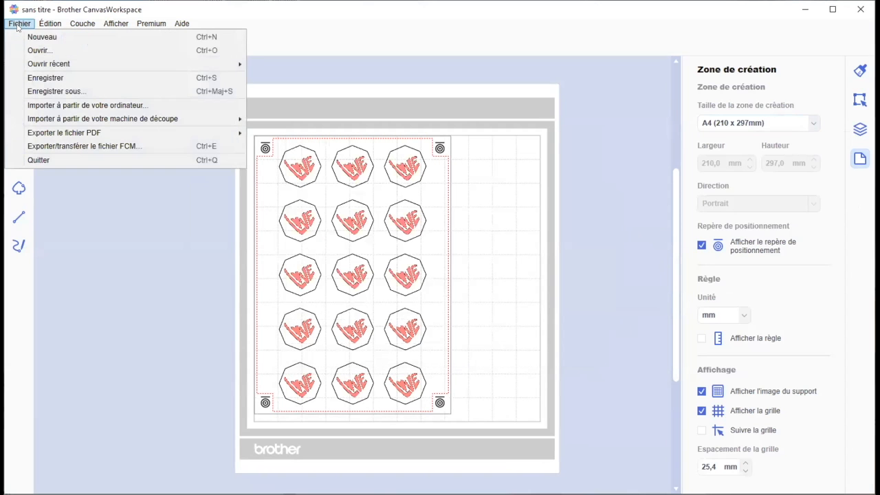
left_click(64, 145)
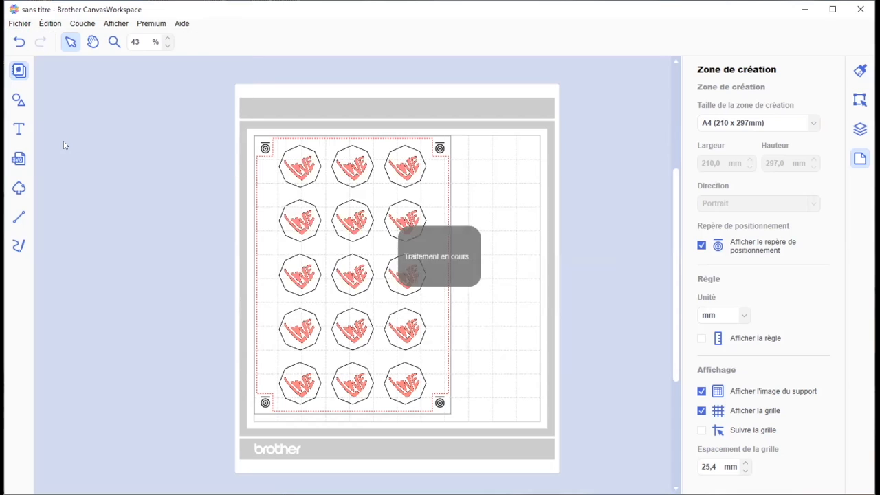
left_click(543, 281)
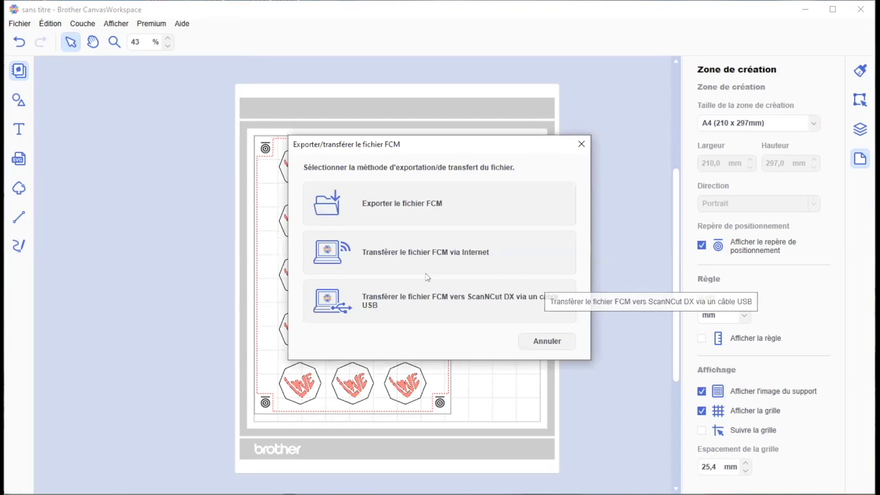
left_click(425, 251)
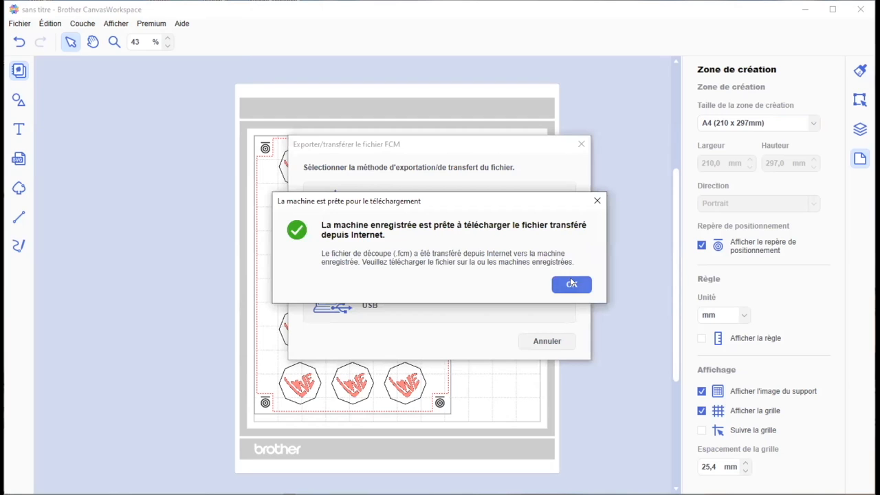
left_click(595, 204)
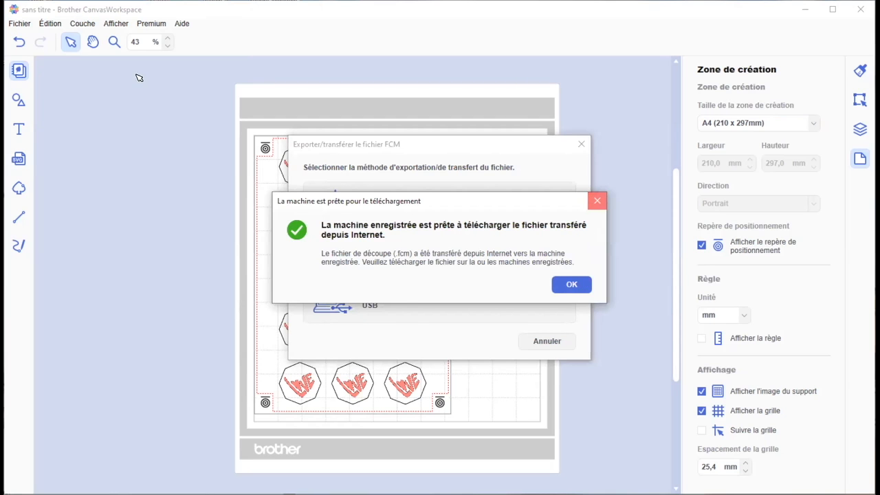
- Review the available FCM export and transfer methods and close the dialog without choosing one
left_click(14, 25)
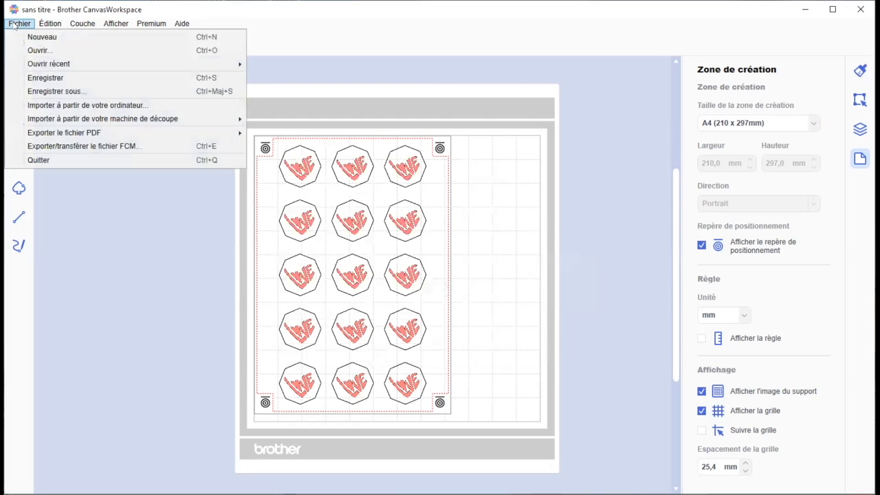
left_click(48, 143)
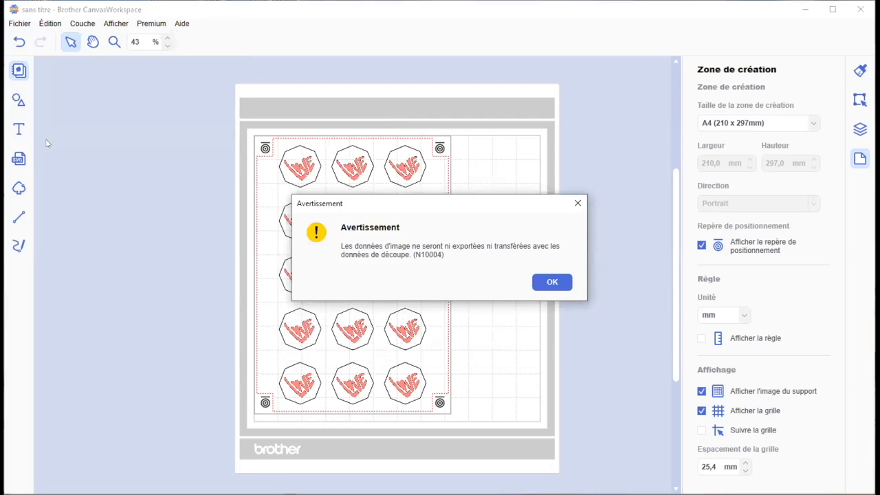
left_click(552, 282)
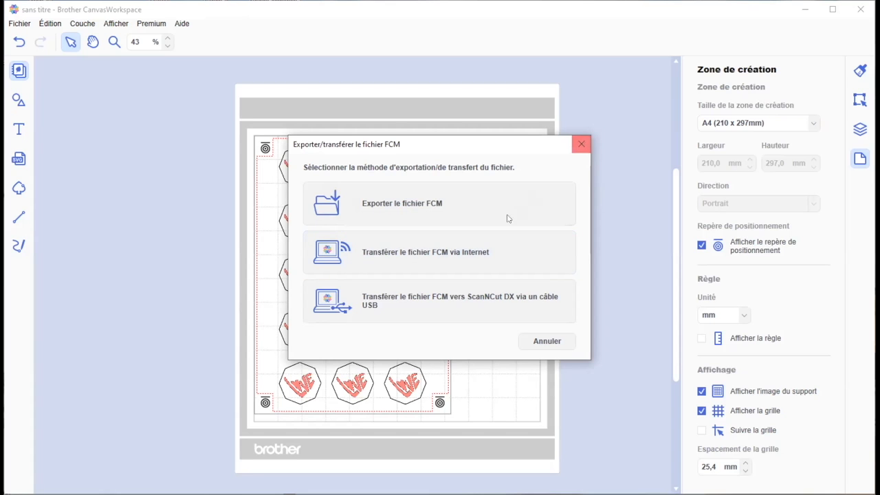
left_click(581, 143)
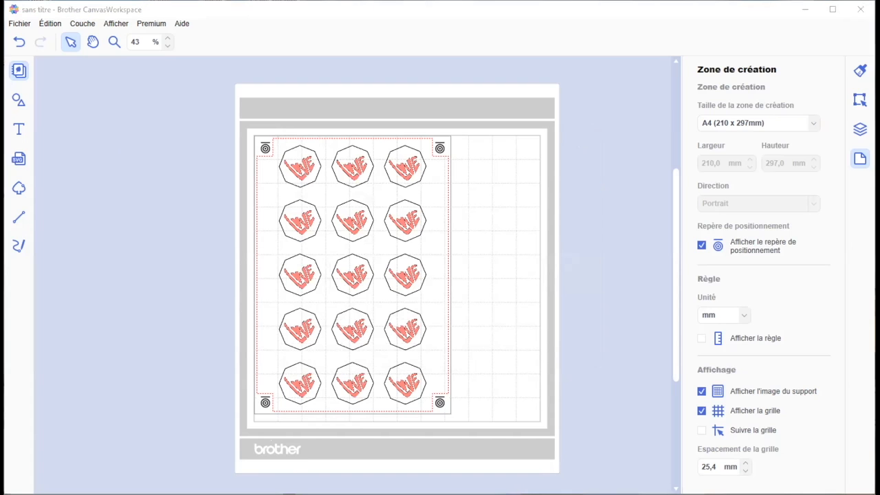
- Open the project love.cwprj from the "3 - présentation kit print to cup" folder without saving the current layout
left_click(18, 24)
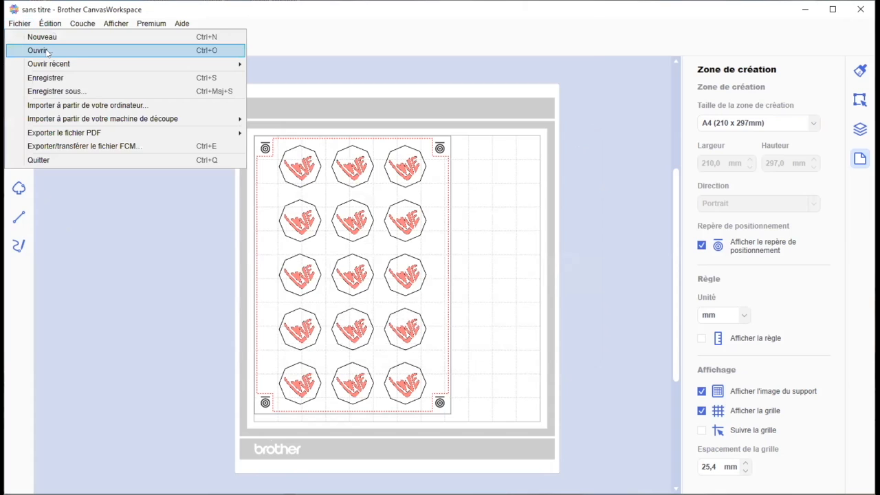
left_click(36, 50)
left_click(147, 119)
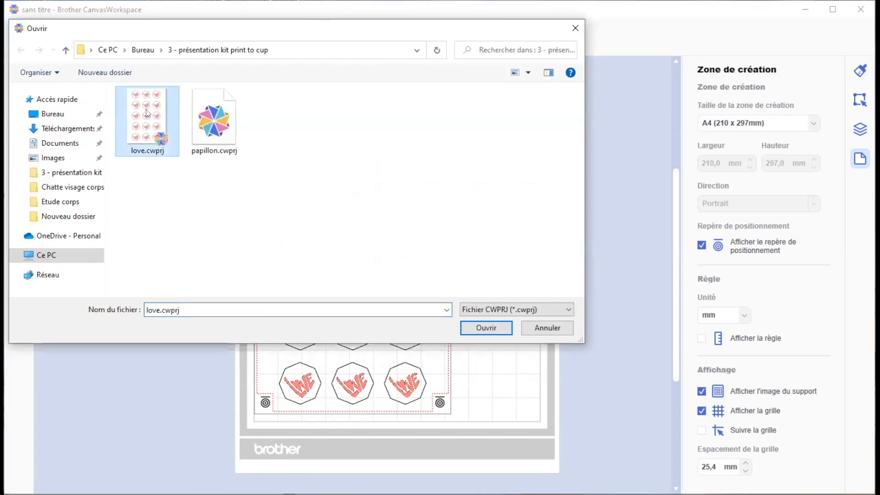
left_click(491, 329)
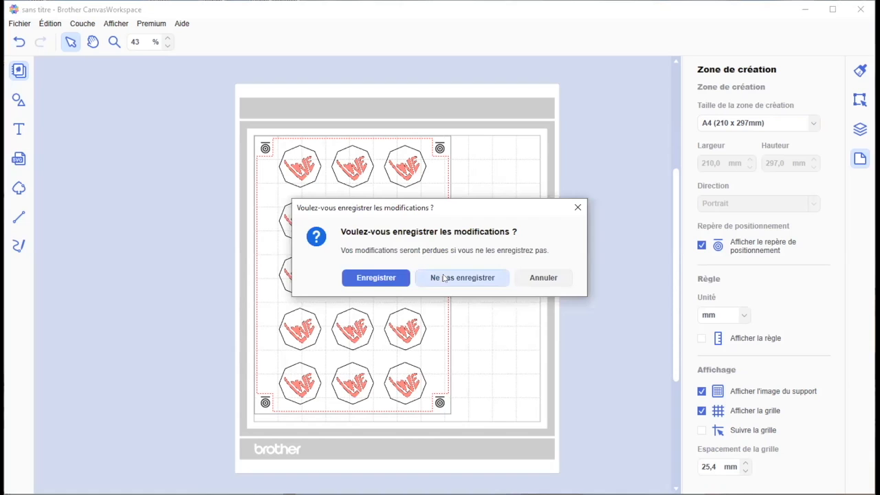
left_click(444, 277)
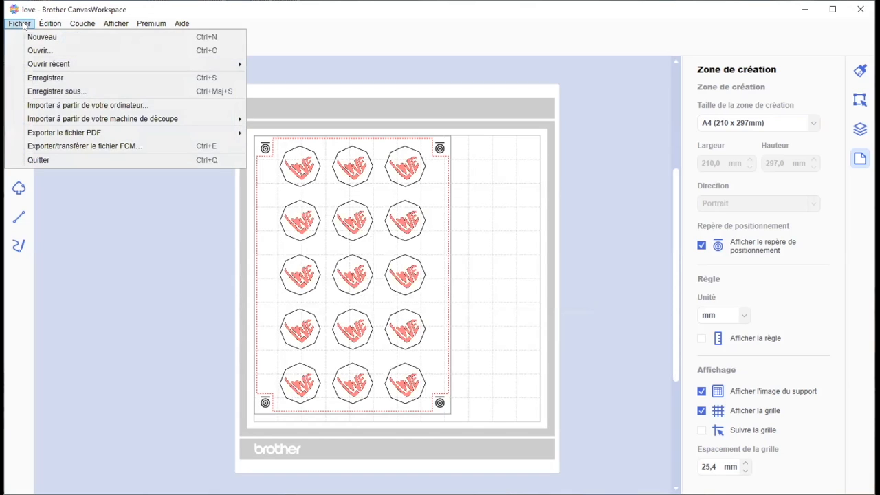
- Transfer the FCM cutting file of the love project via Internet to the registered machine
left_click(57, 147)
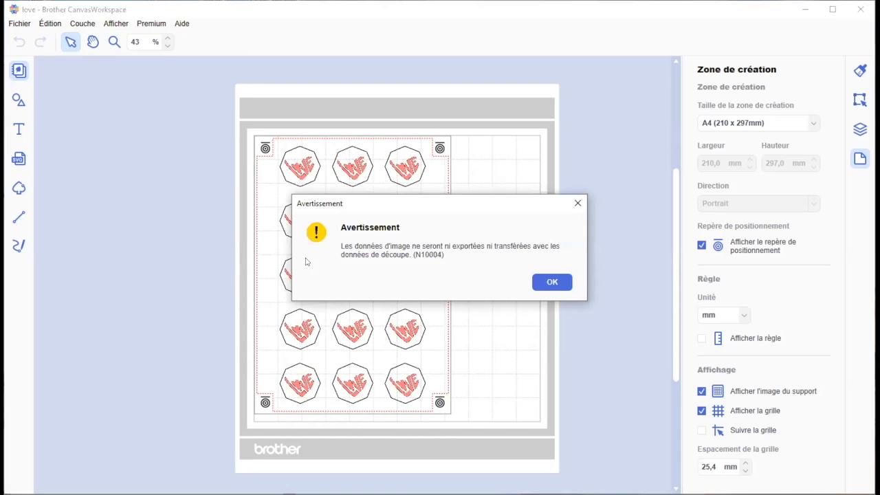
left_click(546, 282)
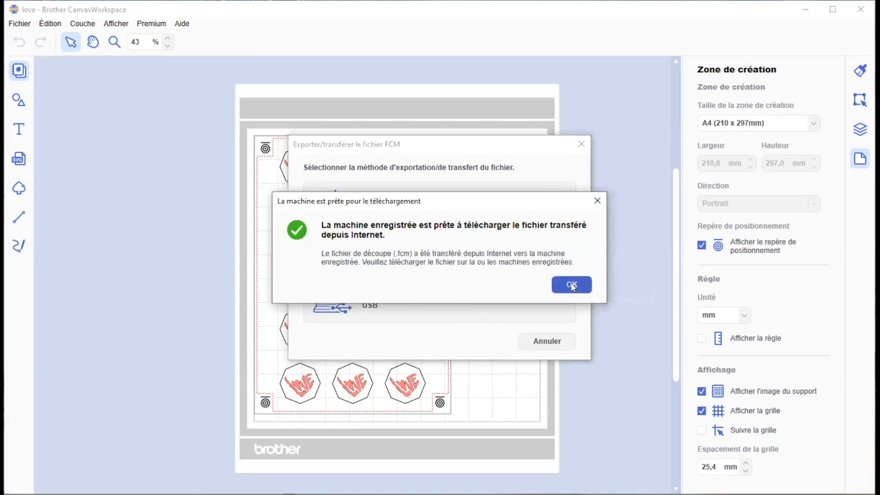
left_click(570, 284)
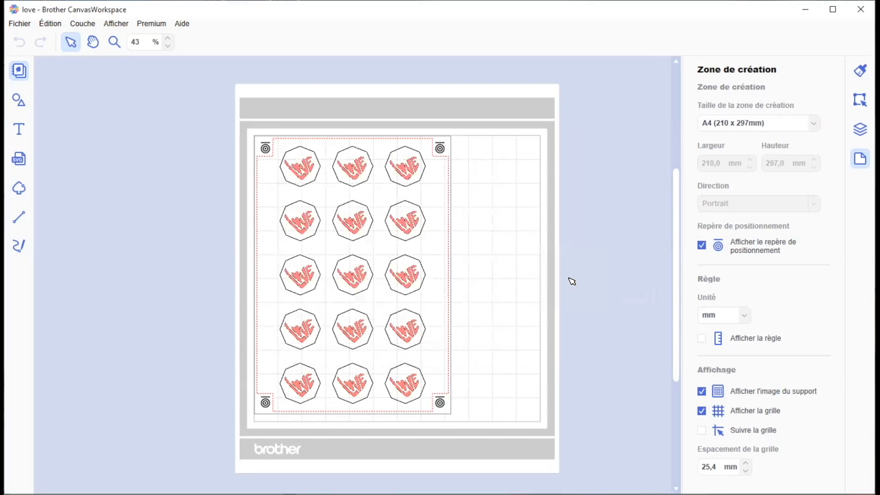
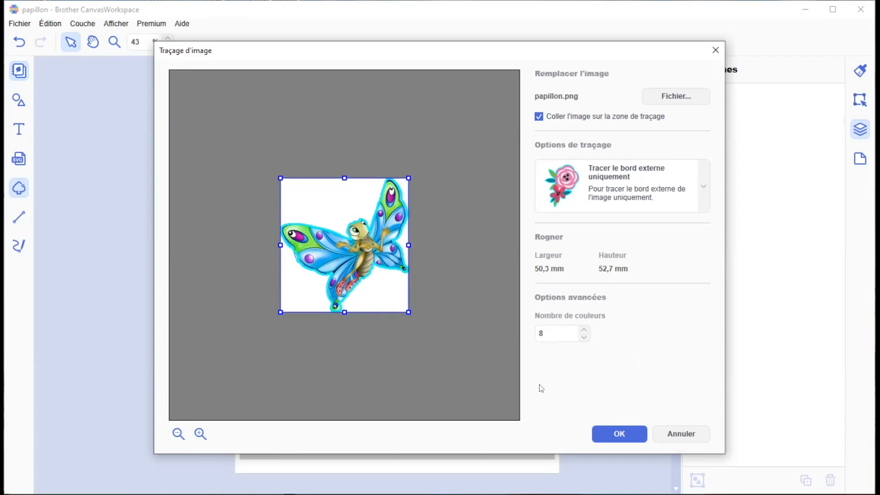
- Confirm the image trace of papillon.png with external-edge-only tracing and the image pasted on the tracing area
left_click(612, 434)
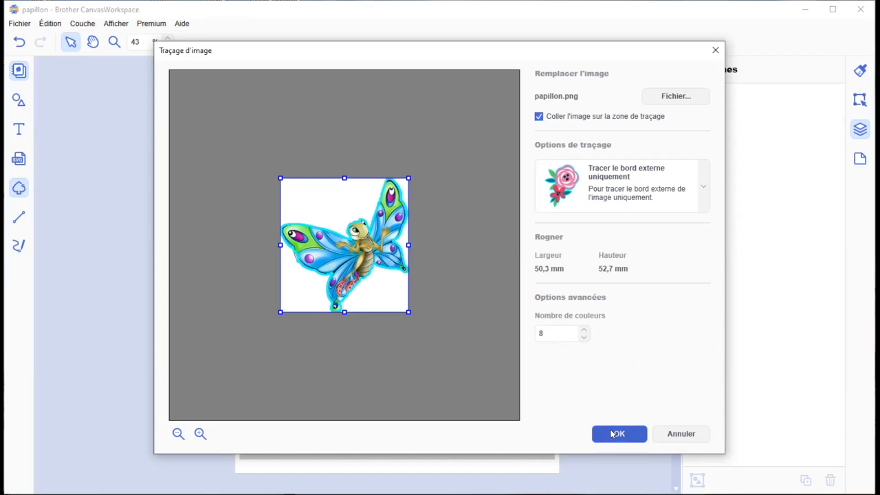
- Move the traced butterfly group, image and cut shape together, into the upper-left area of the A4 page
left_click_drag(346, 131, 281, 207)
left_click_drag(308, 164, 301, 194)
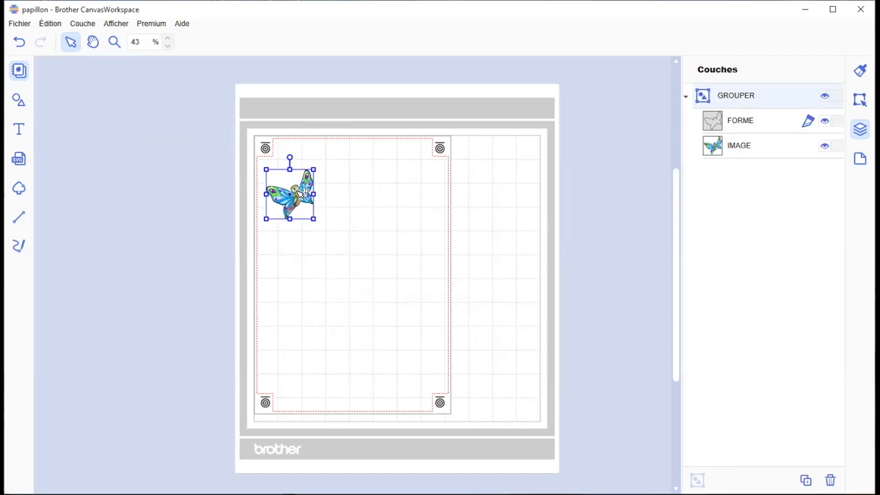
- Try to enlarge only the butterfly image inside the group, without its cut shape, and undo the resize
left_click(756, 123)
left_click(759, 151)
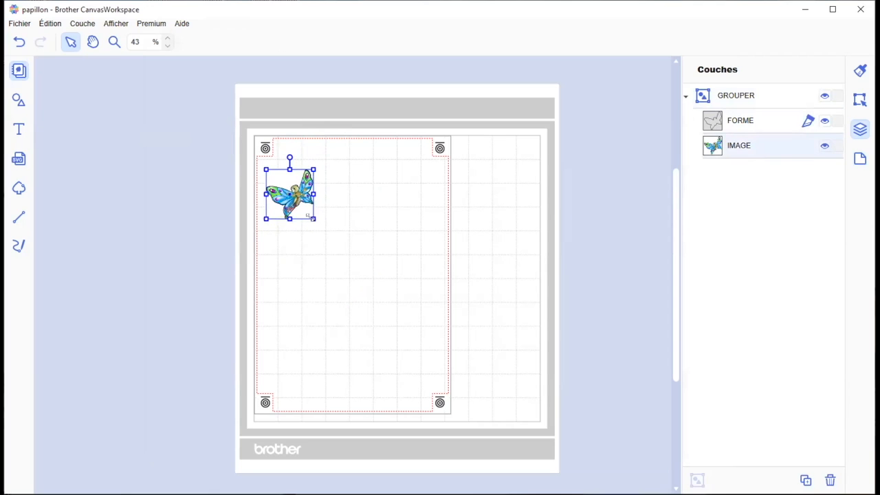
left_click_drag(313, 219, 320, 225)
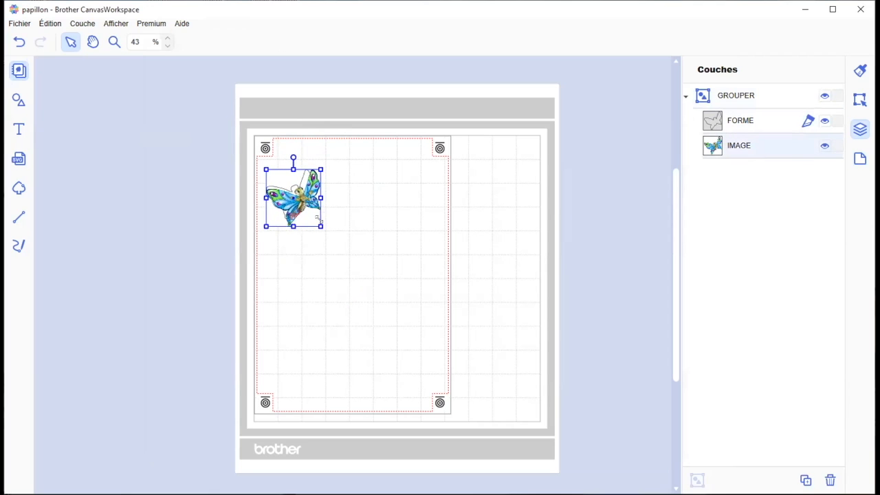
key("ctrl+z")
- Enlarge the whole butterfly group to about 66 mm wide and move it against the upper edge of the printable area
left_click_drag(339, 158, 329, 235)
left_click_drag(312, 206, 322, 176)
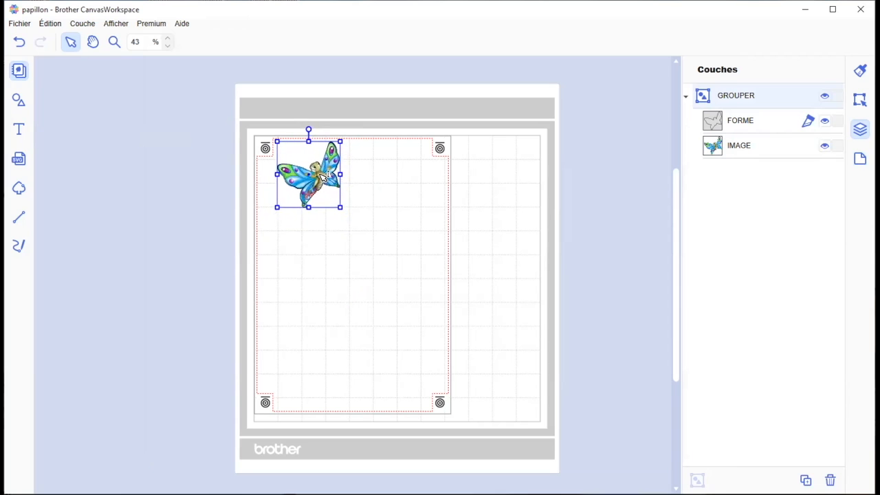
- Duplicate only the butterfly image, place the copy to the right of the original, and delete that copy
left_click(373, 223)
left_click(766, 148)
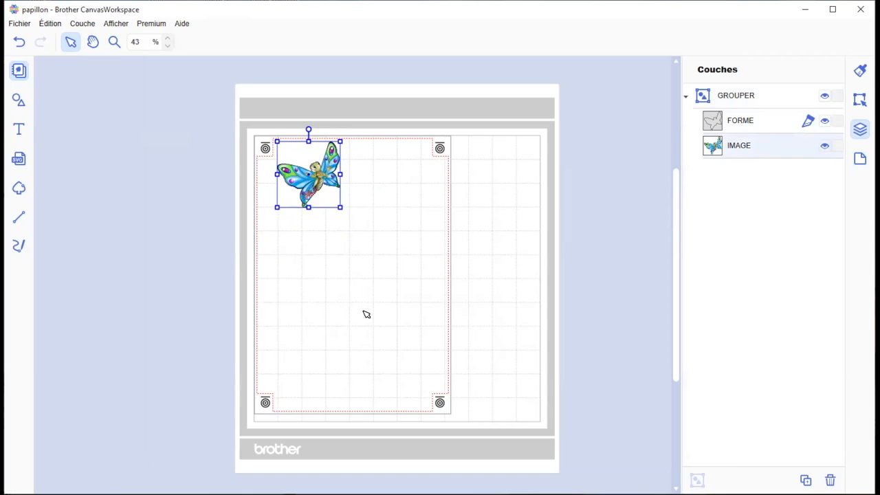
key("ctrl+d")
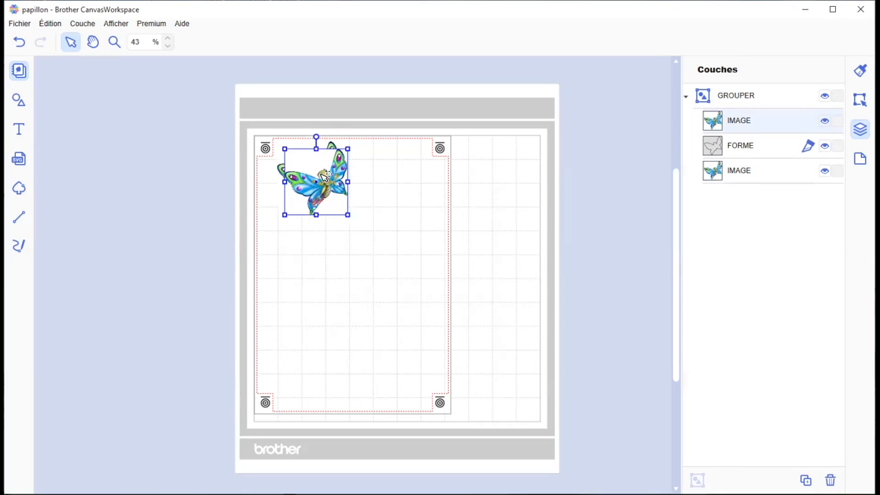
left_click_drag(325, 181, 401, 207)
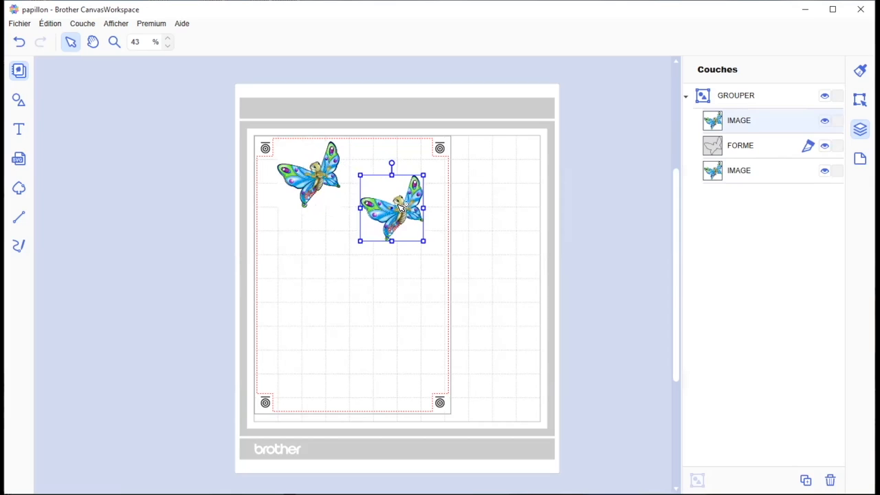
key("Delete")
- Duplicate the complete butterfly group with its cut shape and place the copy right of and slightly below the original
left_click_drag(368, 138, 271, 209)
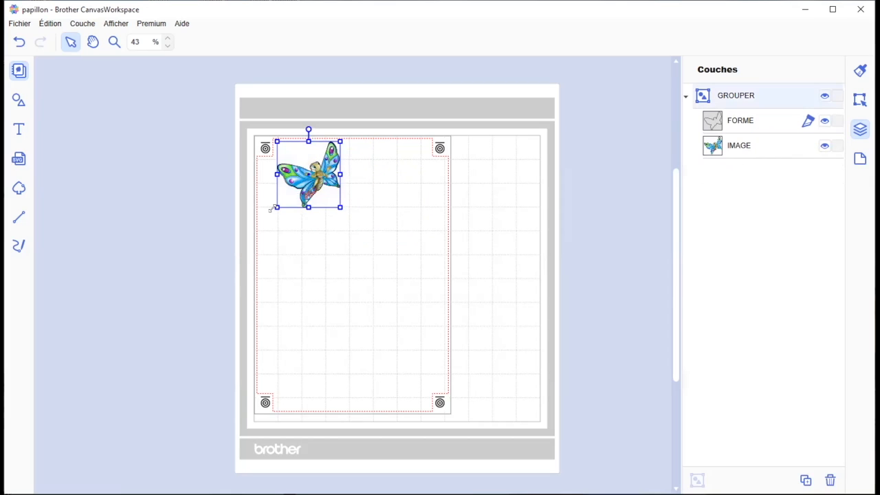
key("ctrl+d")
left_click_drag(331, 169, 406, 205)
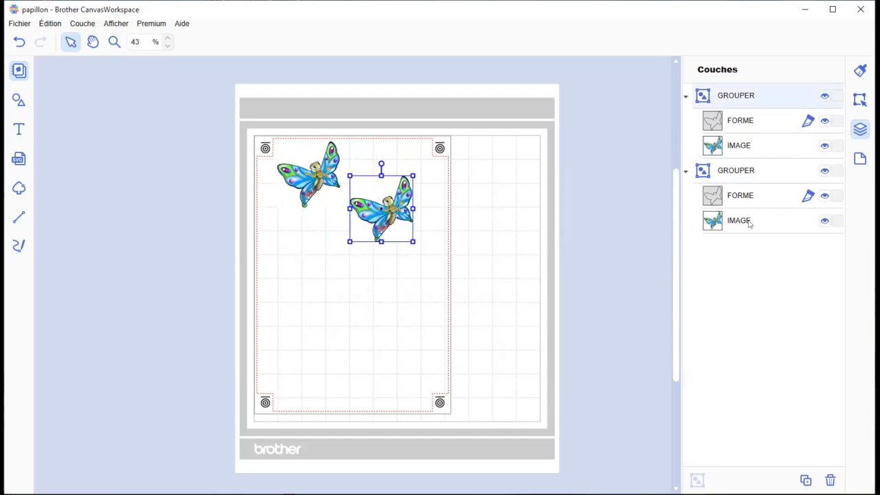
- Create an outward offset line at 5,0 mm with the Biseau corner type around the copied butterfly's cut shape
left_click(756, 199)
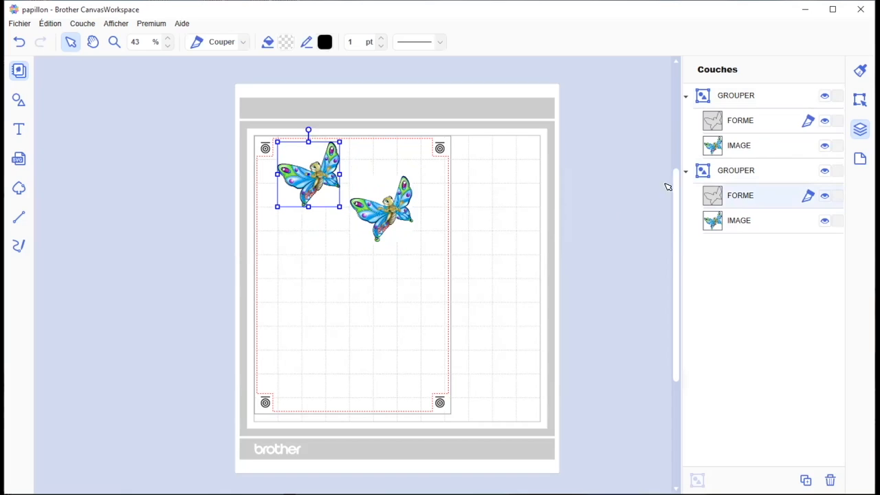
left_click(766, 119)
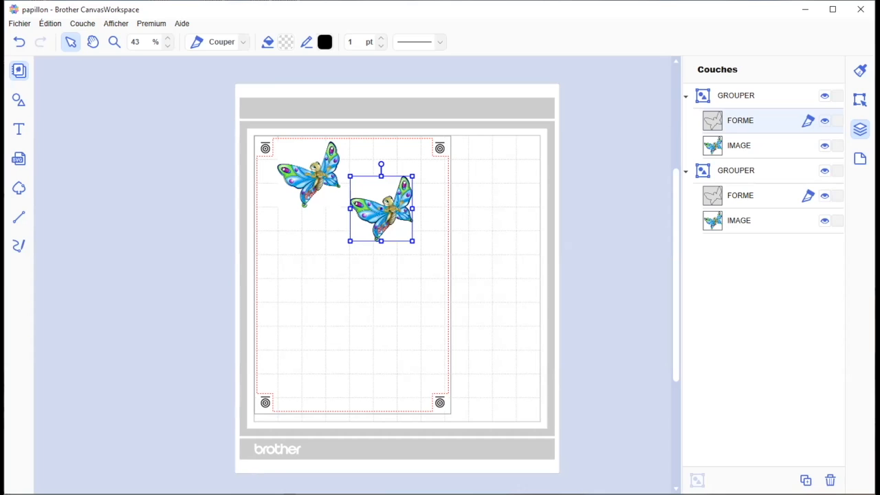
left_click(860, 103)
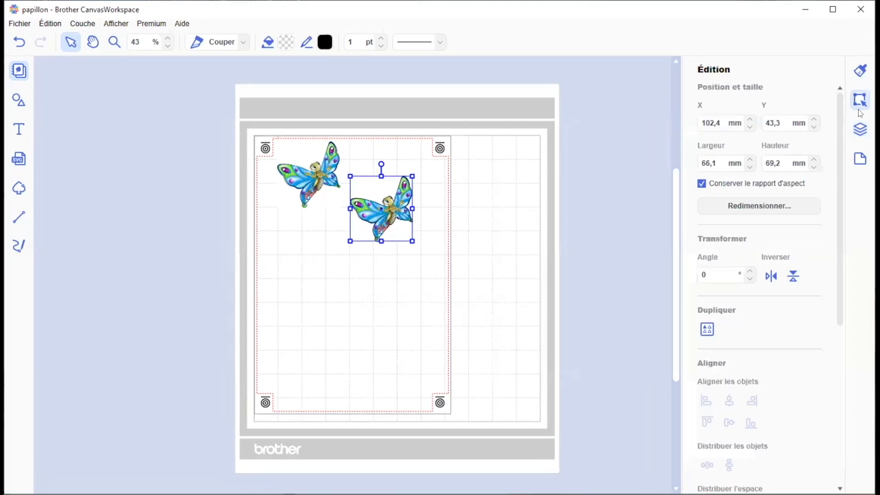
left_click(859, 159)
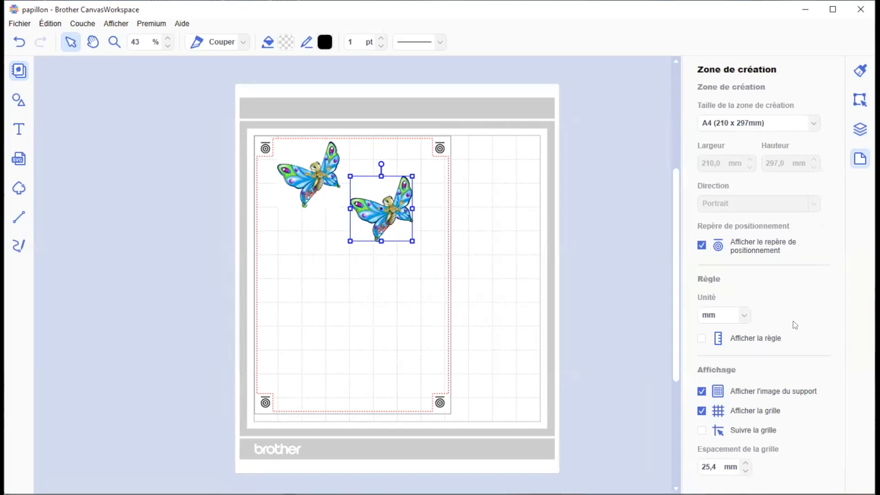
left_click(860, 129)
left_click(859, 100)
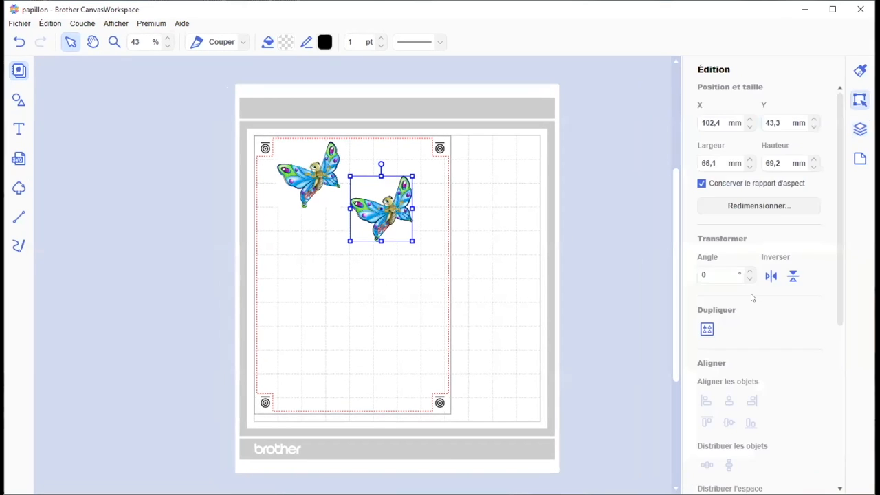
scroll(752, 297, "down", 3)
scroll(753, 296, "down", 2)
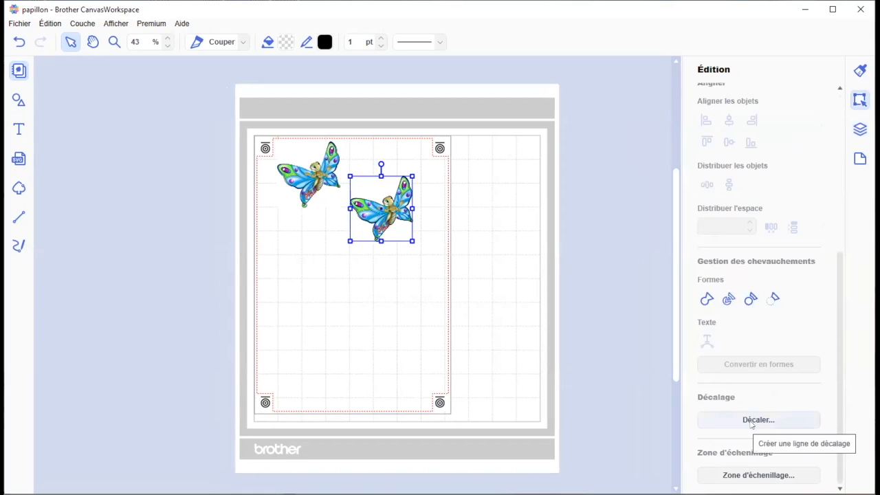
left_click(752, 421)
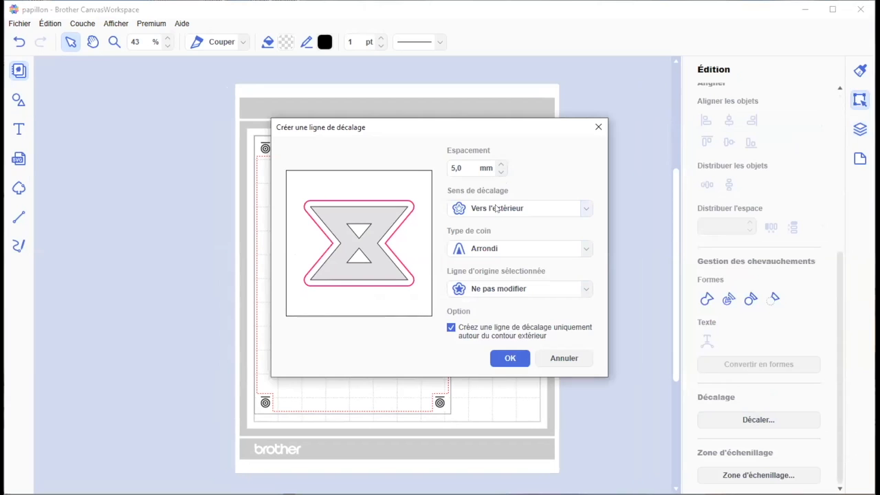
left_click(484, 249)
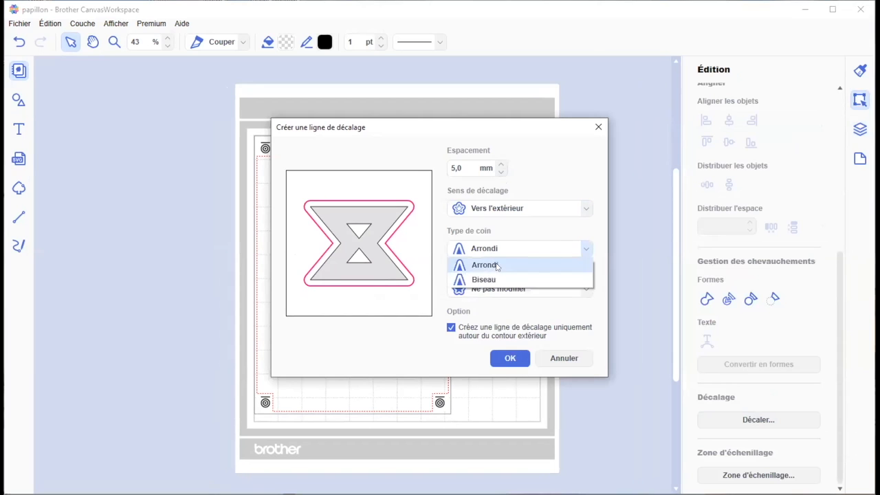
left_click(484, 280)
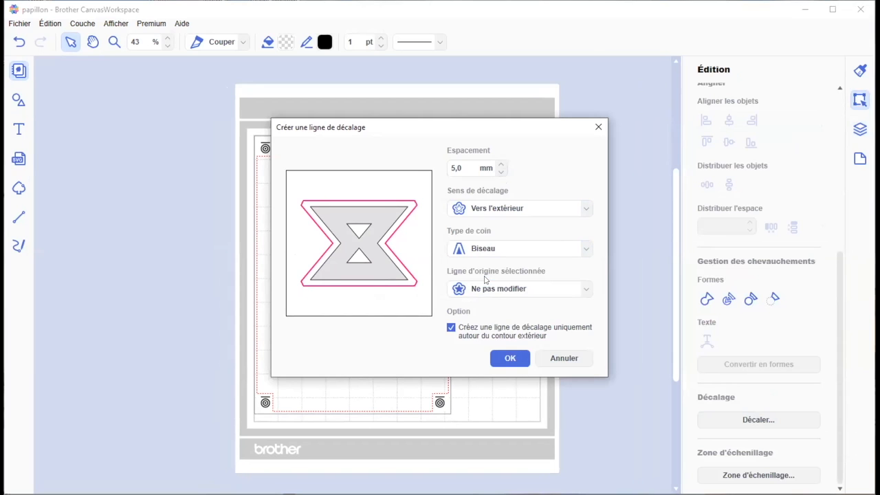
left_click(502, 356)
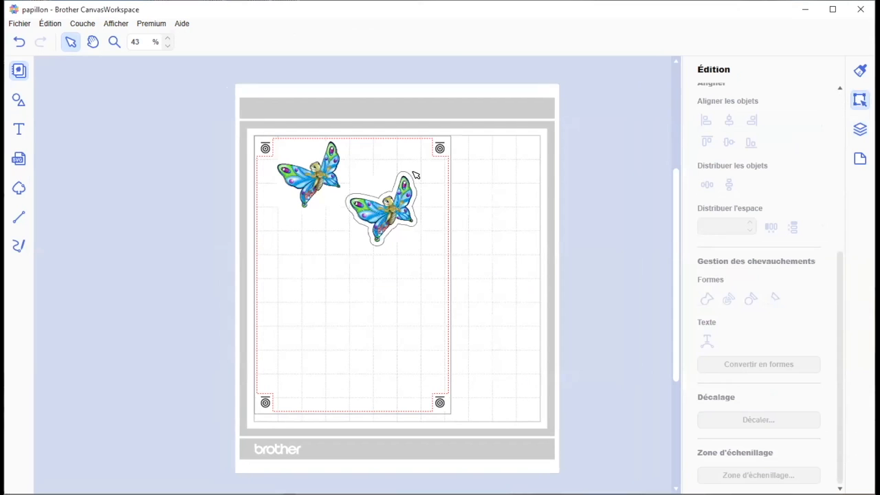
- Create a second outward offset line around the first one, with 5,0 mm spacing and Arrondi corners
left_click(399, 224)
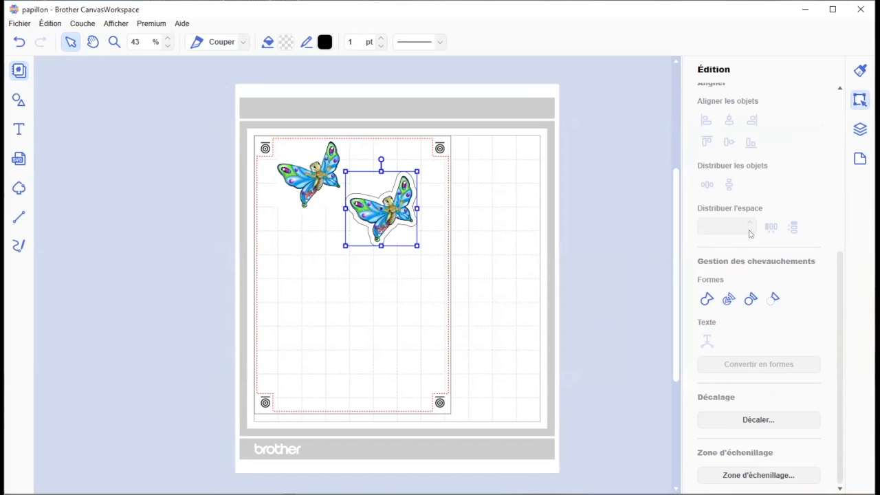
left_click(759, 421)
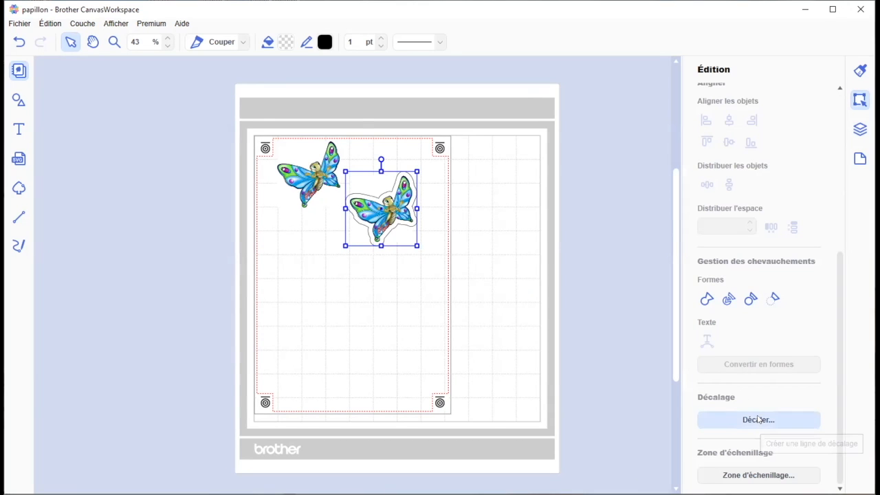
left_click(521, 251)
left_click(497, 264)
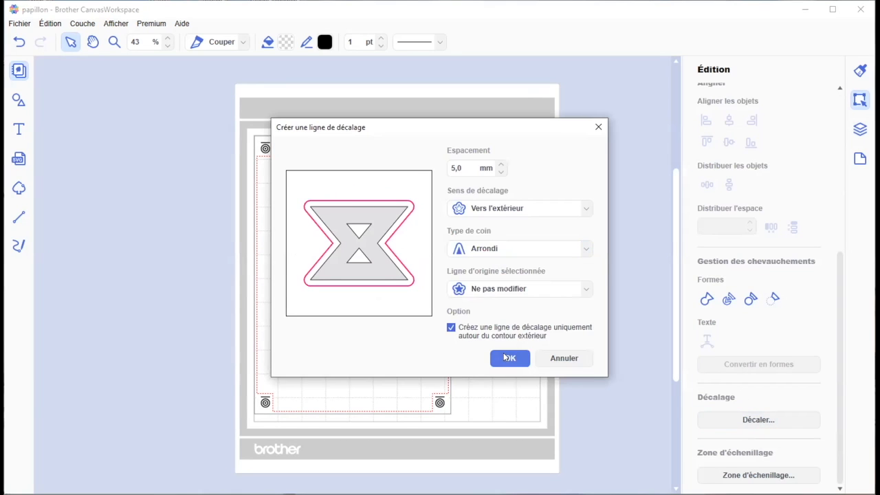
left_click(507, 358)
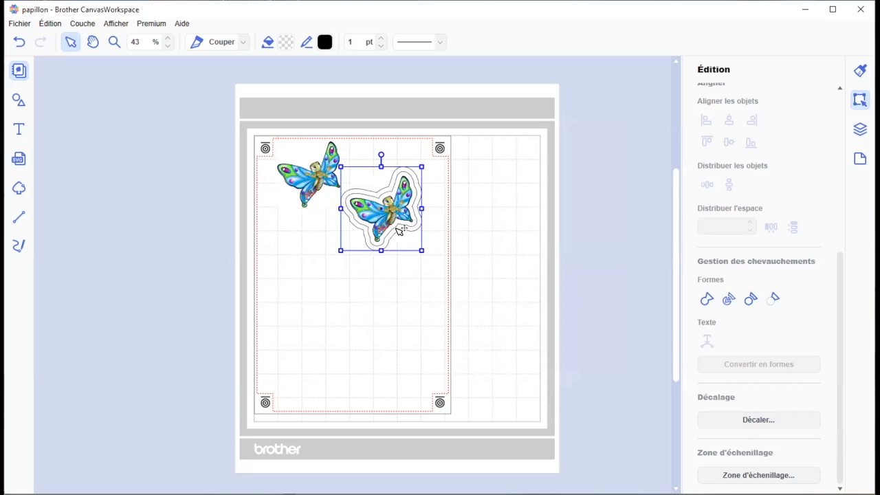
- Delete both offset lines around the copied butterfly, keeping its group of shape and image
key("Delete")
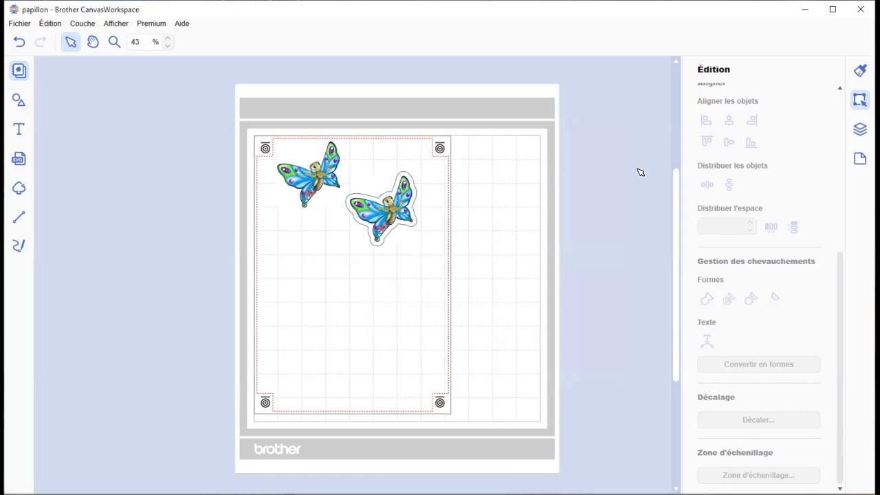
left_click(860, 129)
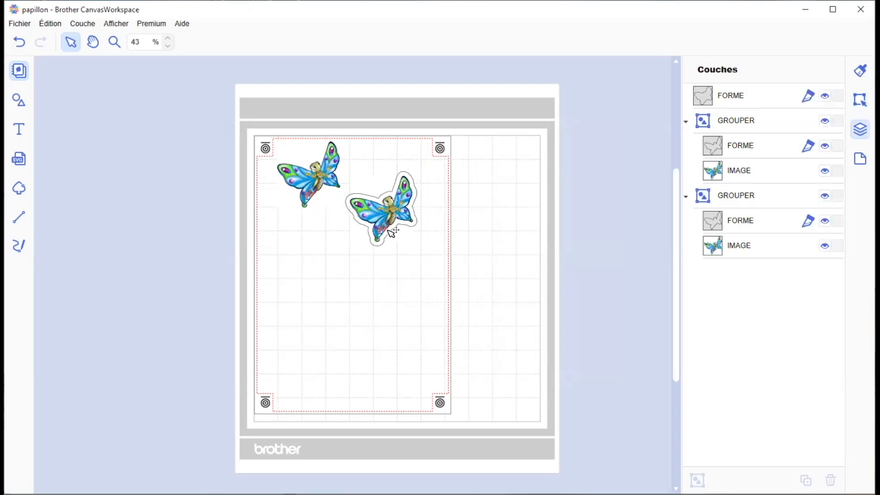
left_click(390, 231)
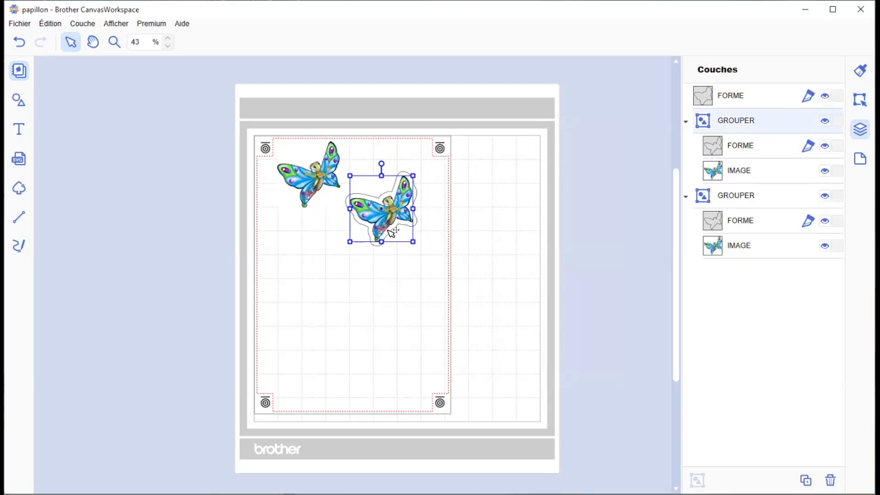
left_click(749, 97)
key("Delete")
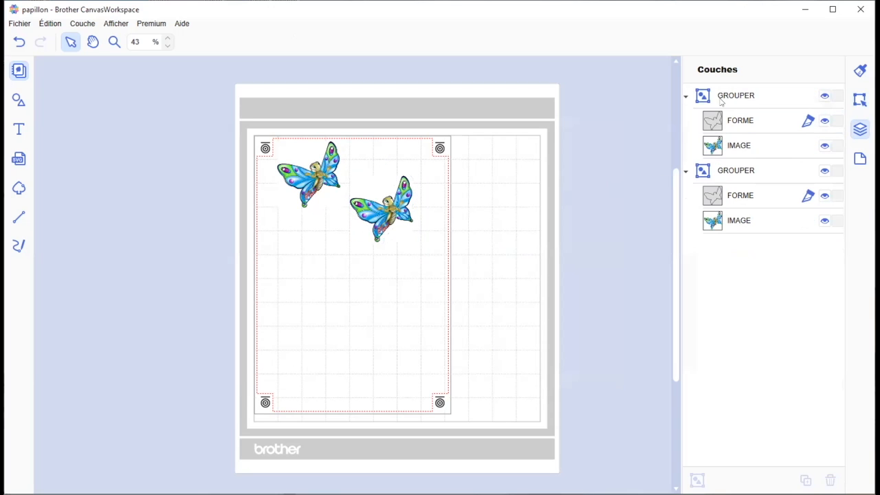
- Create an outward offset line at 5,0 mm with Arrondi corners around the copied butterfly's cut shape
left_click(733, 126)
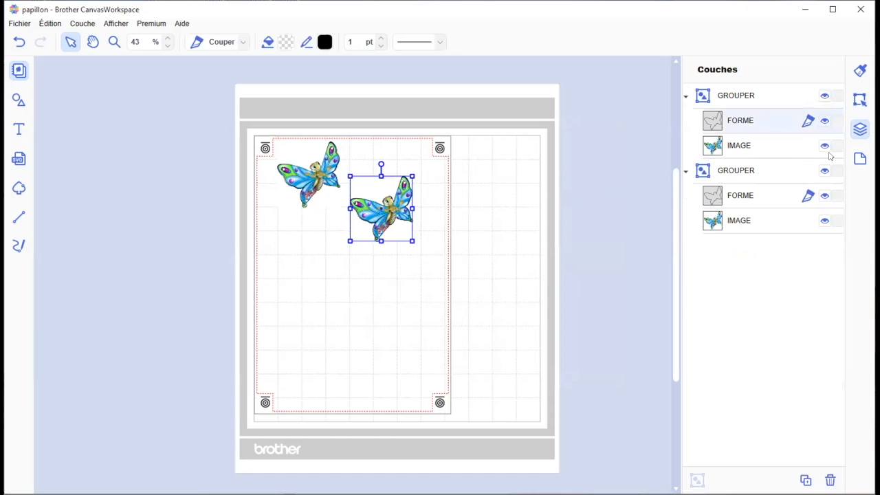
left_click(860, 99)
scroll(740, 385, "down", 5)
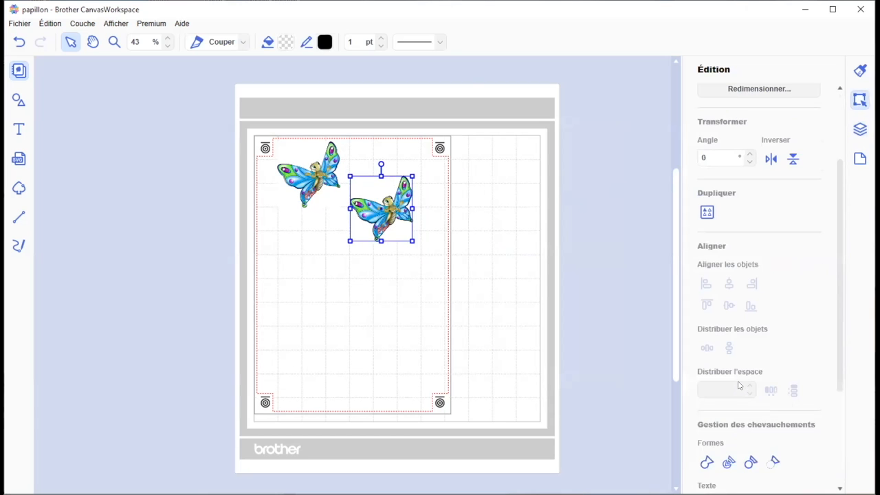
scroll(741, 379, "down", 2)
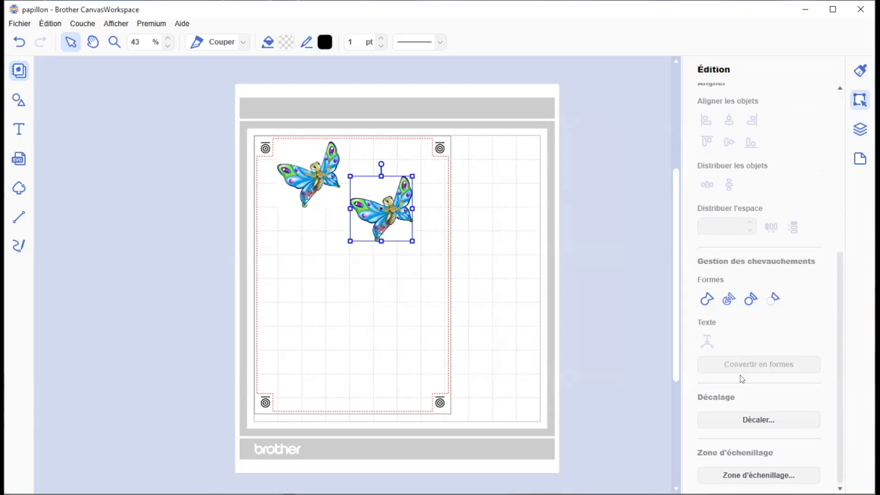
left_click(757, 419)
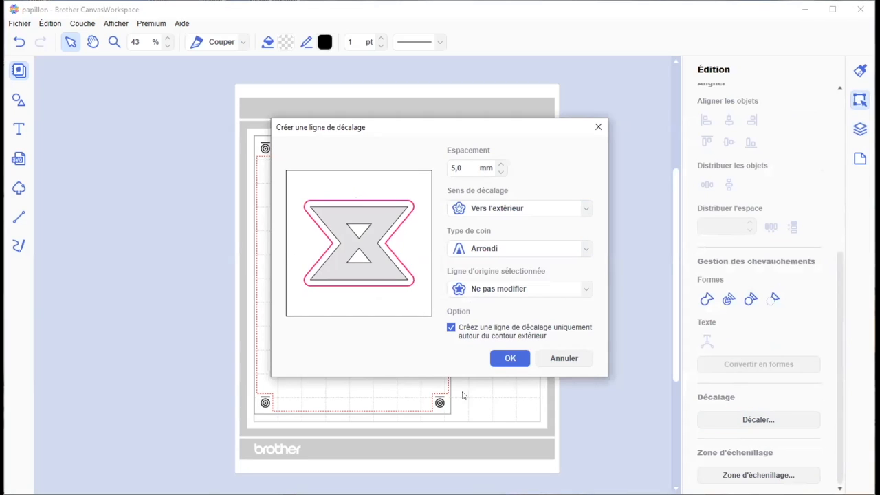
left_click(508, 358)
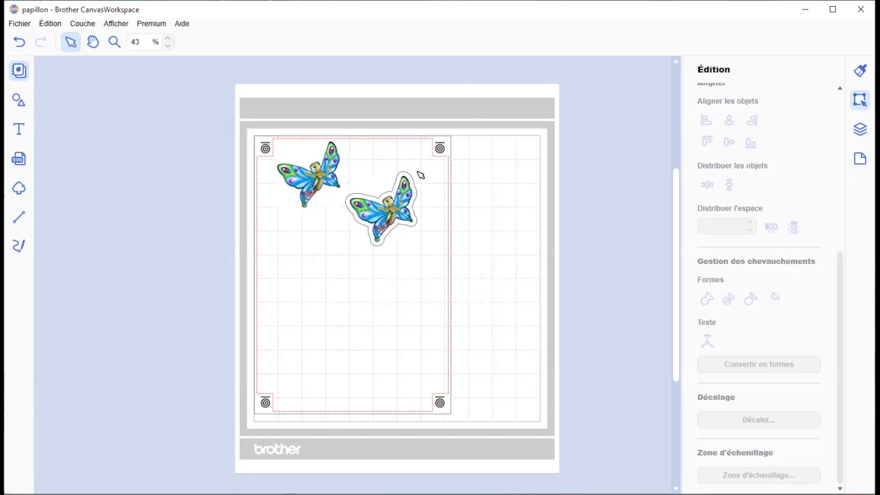
- Move the copied butterfly together with its offset line up beside the original, and select only the offset line
left_click_drag(425, 185, 355, 244)
left_click_drag(390, 197, 398, 177)
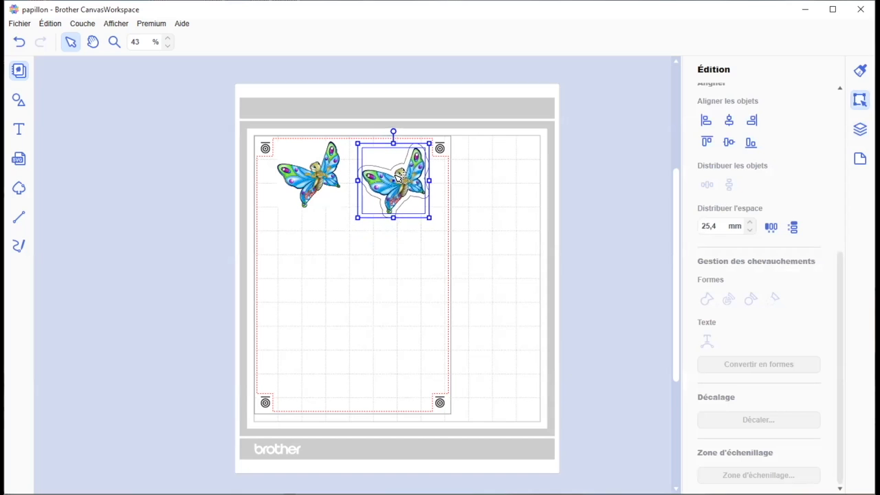
left_click(487, 222)
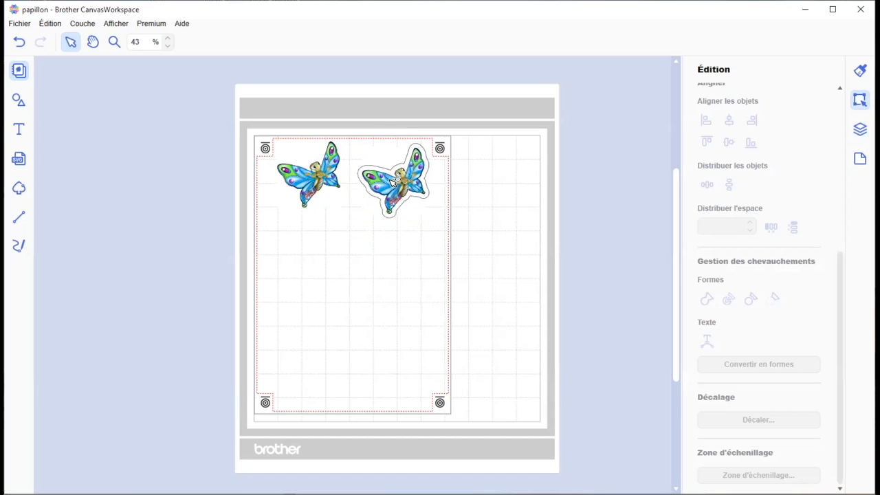
left_click(392, 181)
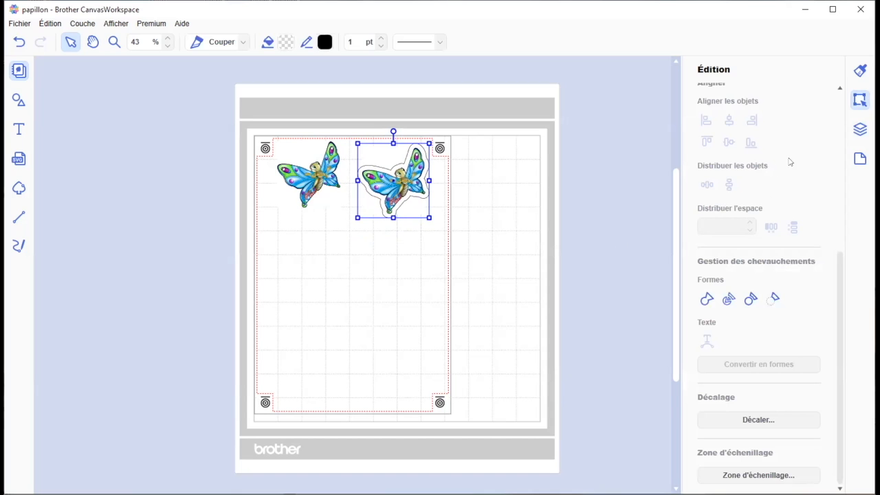
- Delete the inner cut shape from the copied butterfly's group, keeping its image and the offset line
left_click(860, 130)
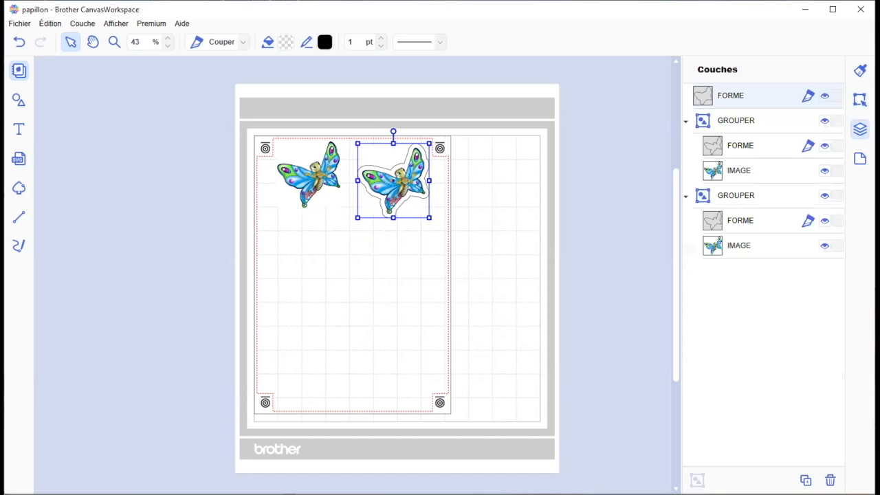
left_click(741, 152)
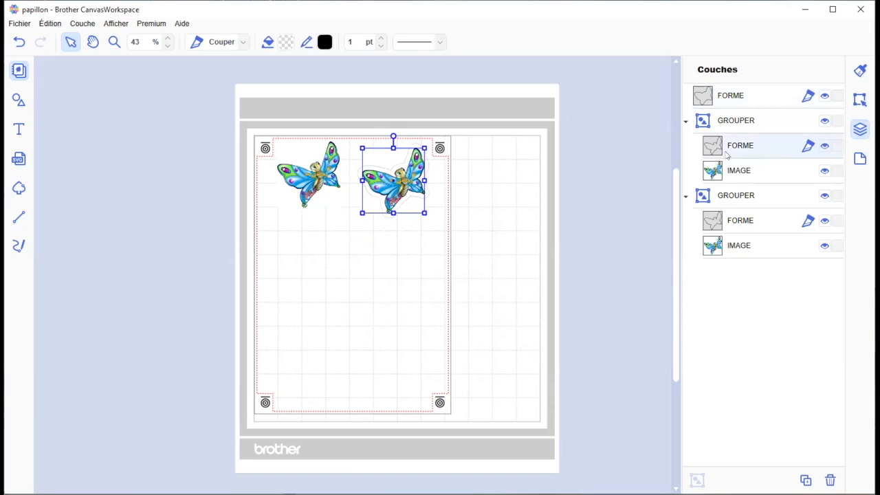
key("Delete")
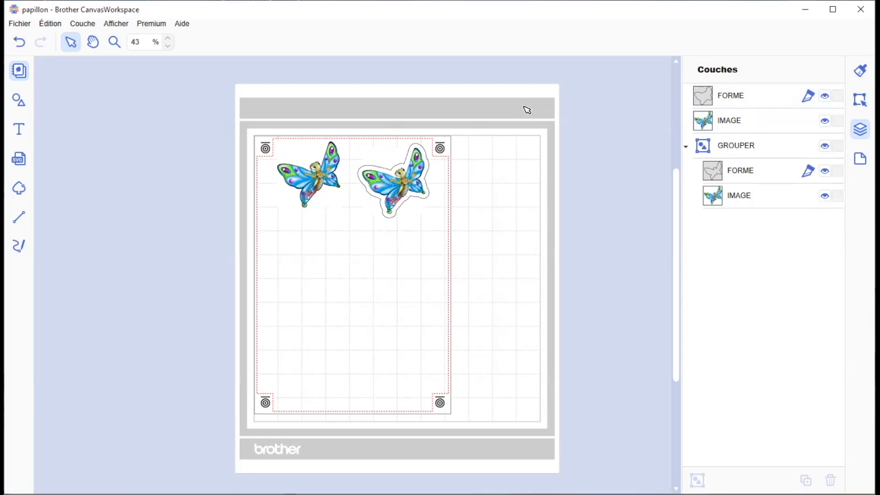
left_click(735, 105)
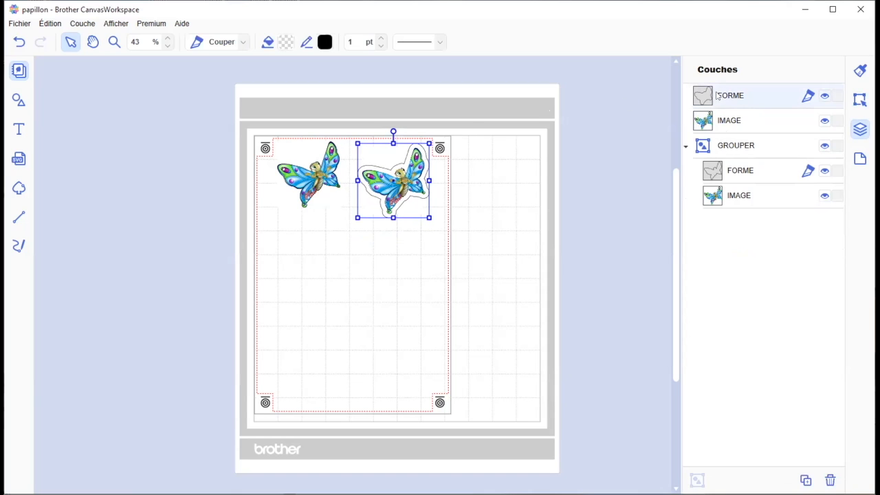
left_click(717, 121)
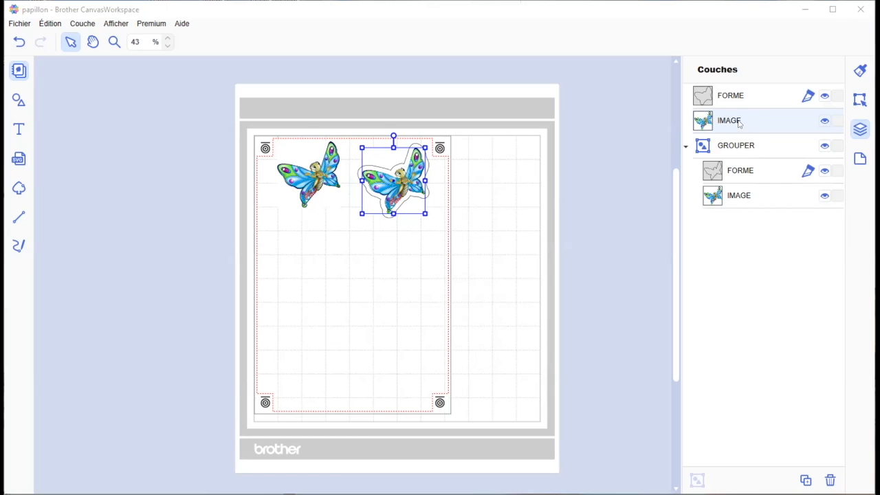
- Duplicate the original butterfly's image without its cut shape, and move the copy below the original
left_click(755, 199)
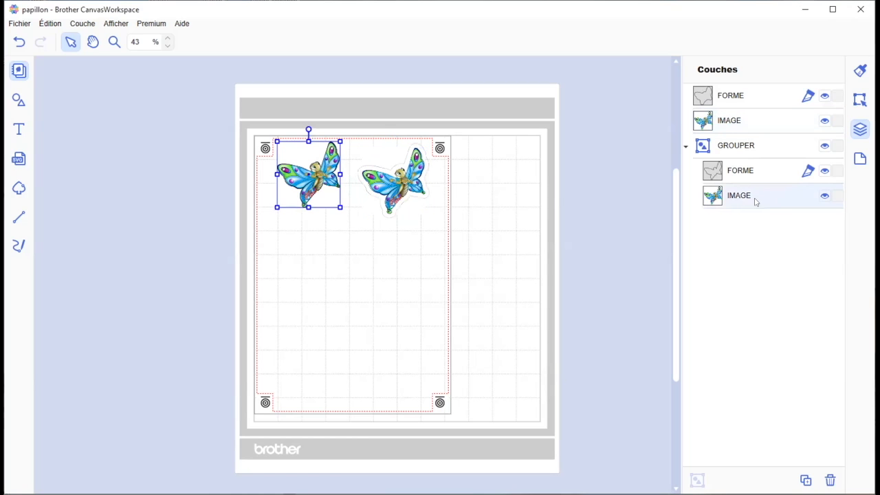
key("ctrl+d")
left_click_drag(331, 173, 336, 281)
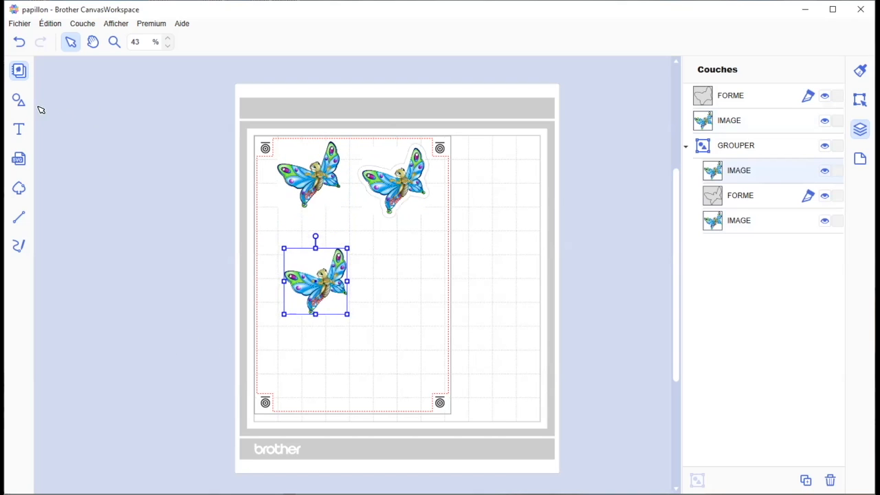
- Add a zigzag-edged square over the duplicated butterfly image and resize it to about 81 mm per side to frame it
left_click(17, 100)
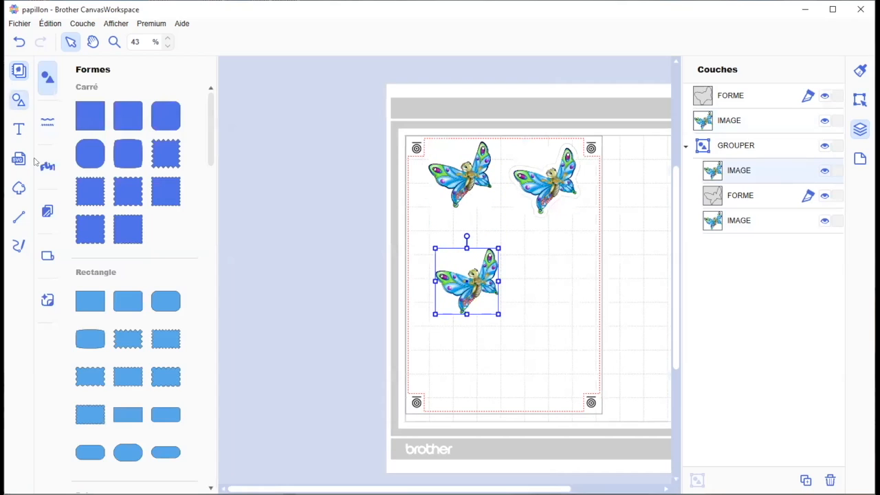
left_click(95, 200)
left_click_drag(472, 229, 431, 316)
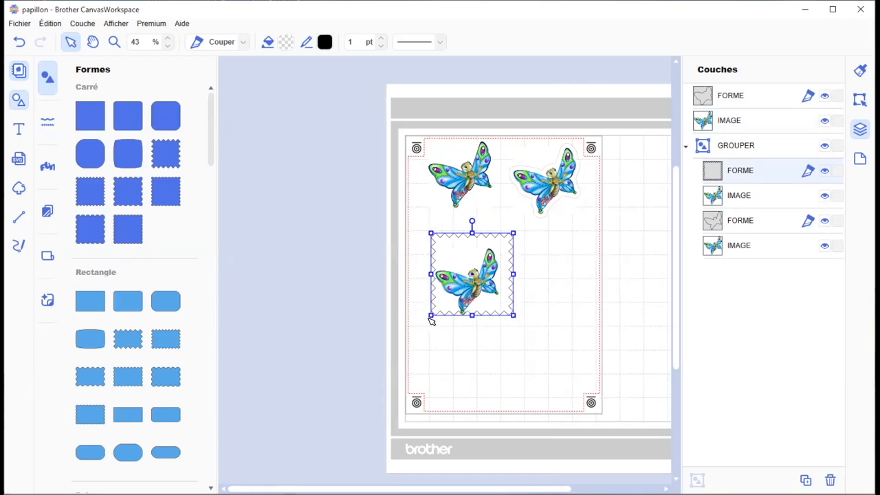
left_click_drag(512, 233, 449, 318)
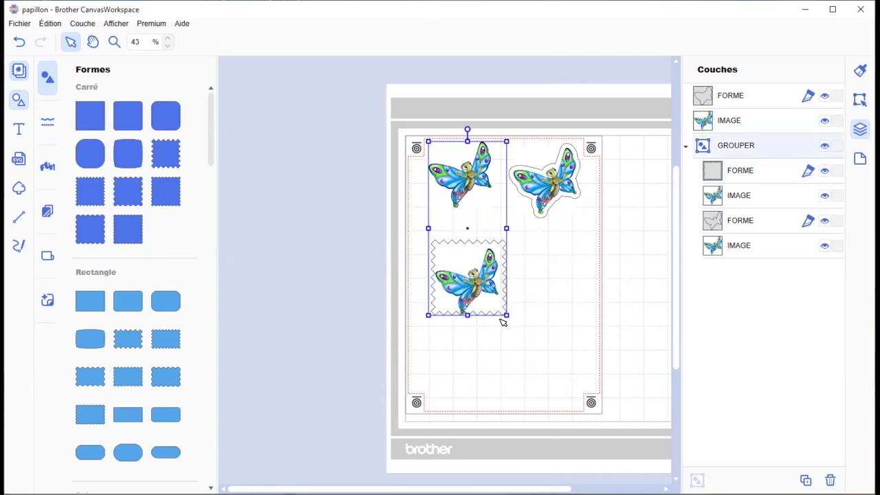
left_click(530, 321)
left_click(481, 290)
left_click(522, 313)
left_click_drag(500, 311, 499, 314)
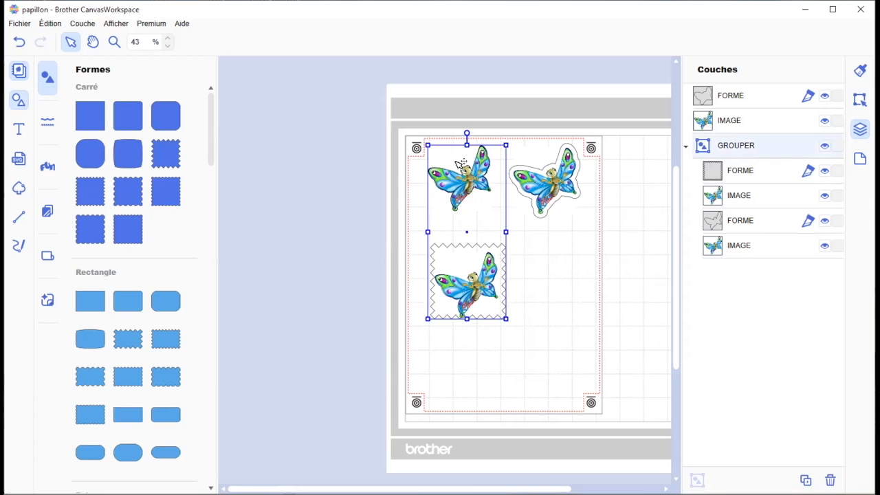
left_click_drag(466, 145, 467, 161)
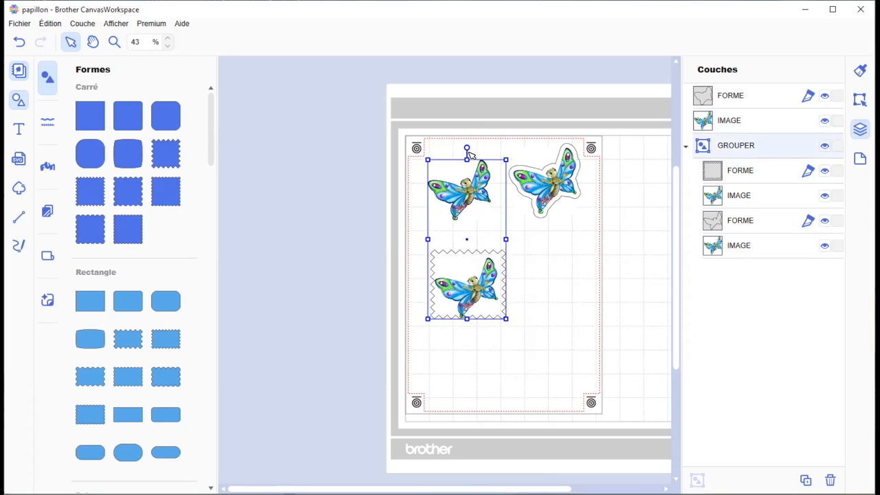
key("ctrl+z")
left_click(473, 285)
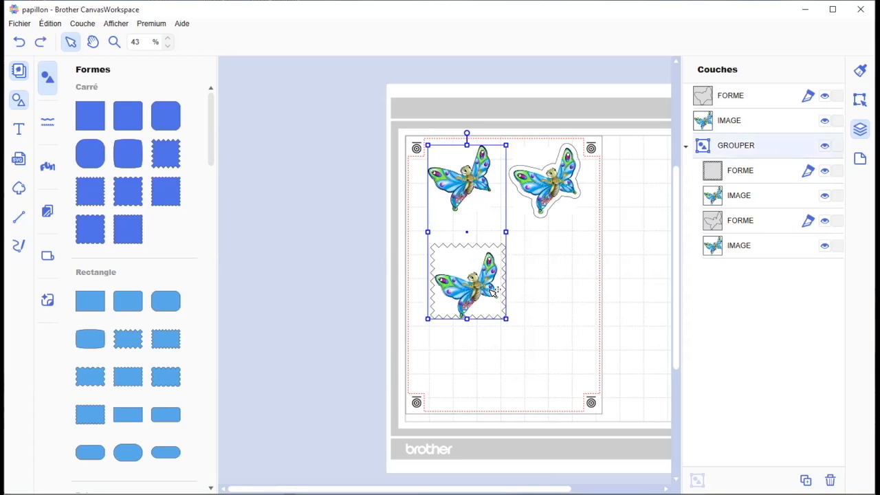
- Ungroup the original butterfly, its copy and the zigzag square, and move the framed copy slightly up and to the left
right_click(740, 155)
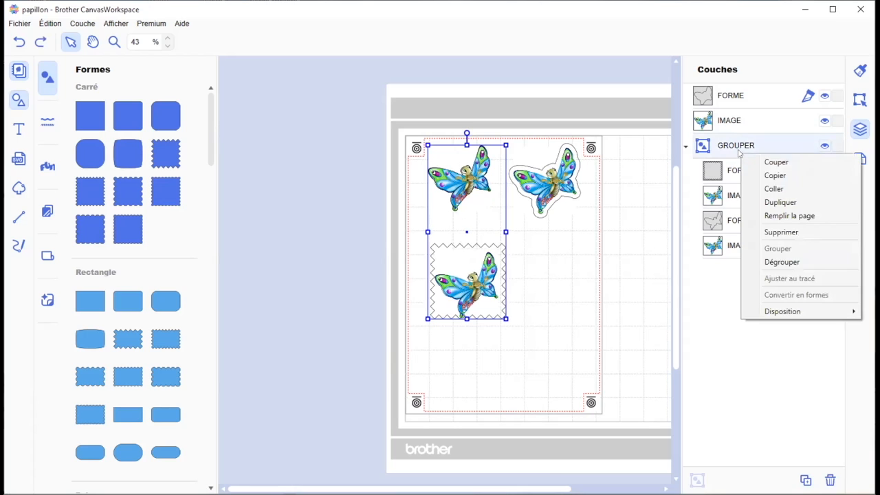
left_click(763, 260)
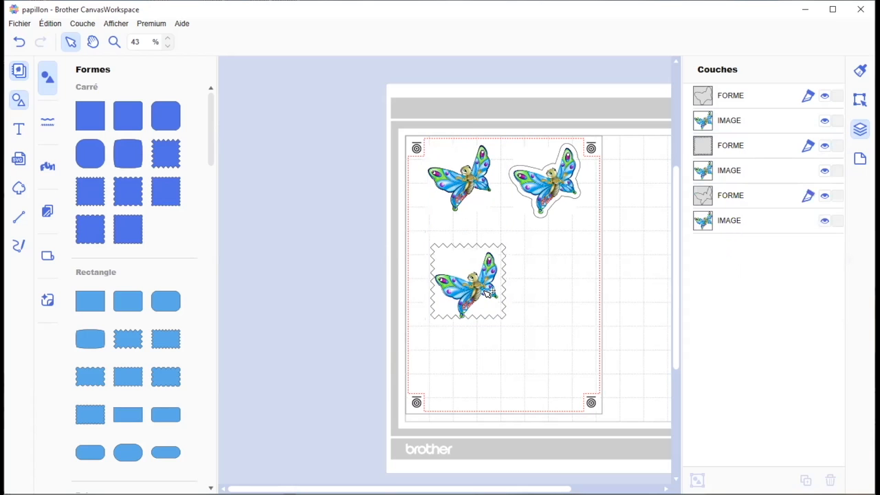
left_click_drag(517, 264, 440, 313)
mouse_move(464, 285)
left_mouse_down()
mouse_move(454, 288)
mouse_move(450, 278)
left_mouse_up()
left_click(526, 283)
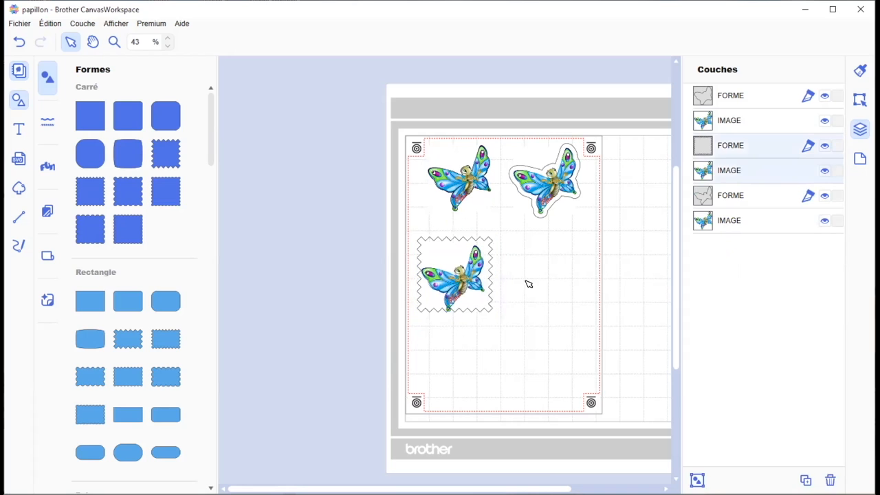
- Centre the duplicated butterfly image horizontally and vertically within the zigzag square
left_click(468, 273)
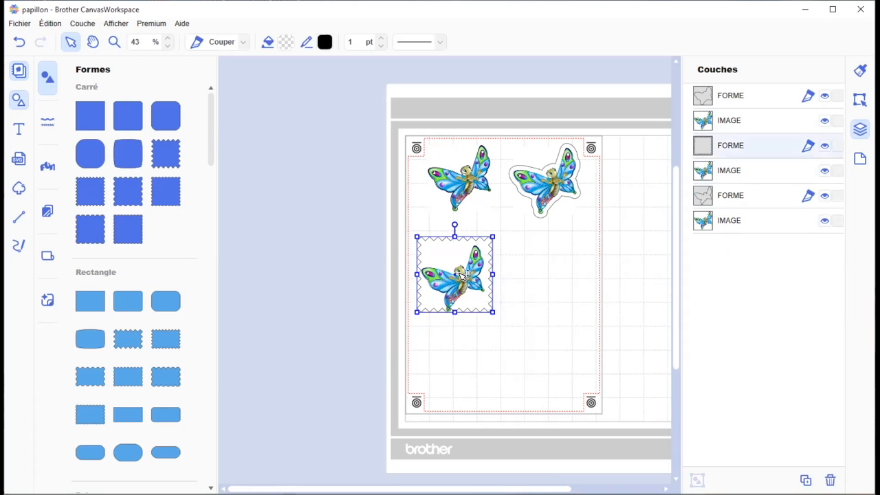
left_click(530, 251)
left_click_drag(499, 265, 473, 297)
left_click(859, 99)
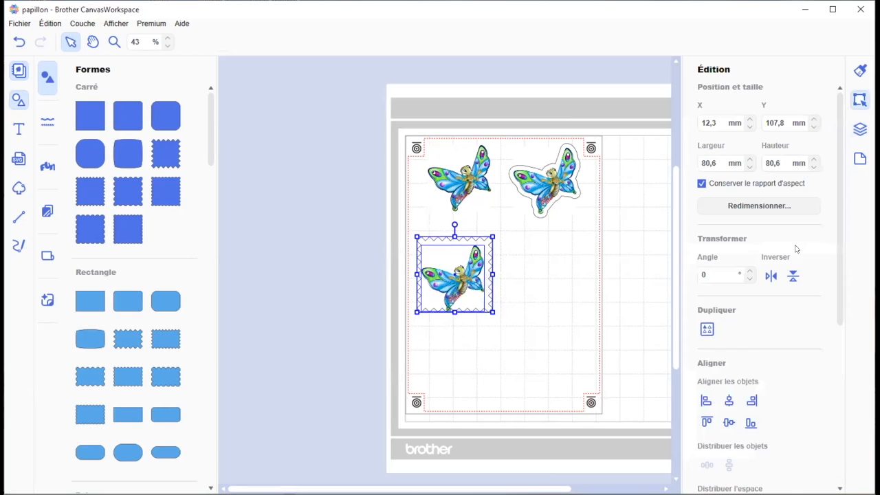
left_click(729, 400)
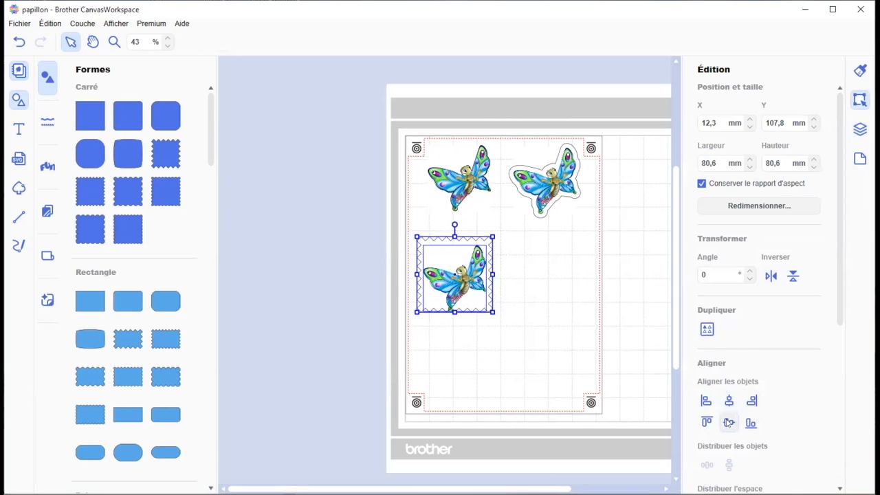
left_click(728, 423)
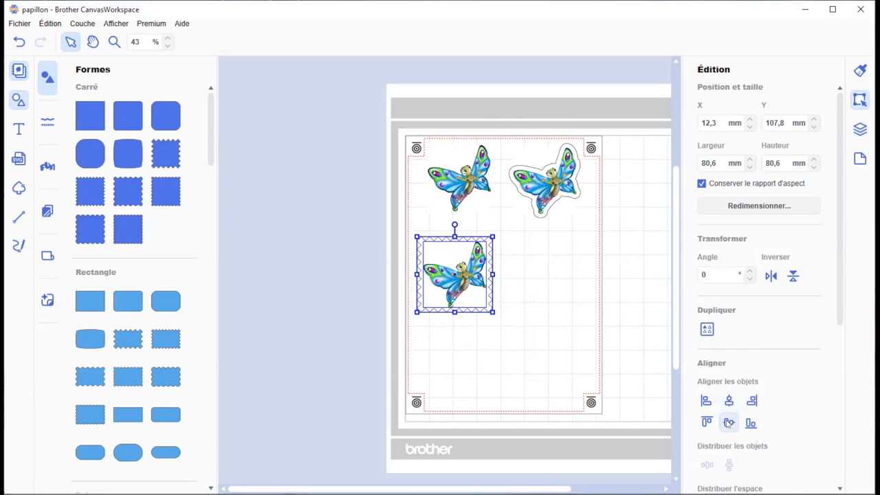
left_click(492, 344)
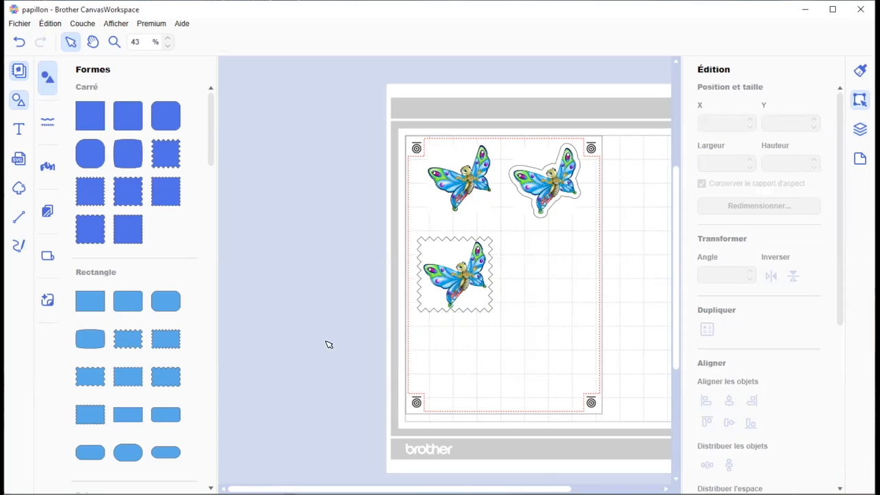
scroll(155, 289, "down", 4)
scroll(146, 289, "down", 5)
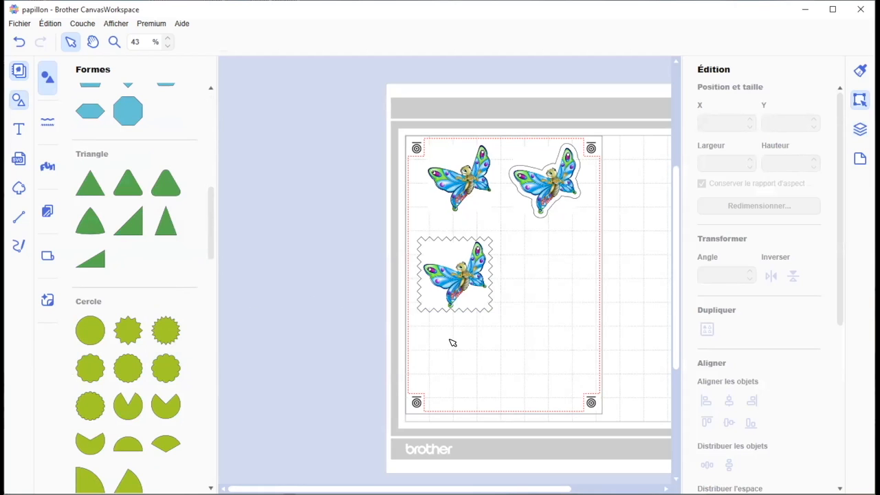
- Open the images-only PDF export with the file name papillon.pdf, and cancel it without saving
left_click(21, 24)
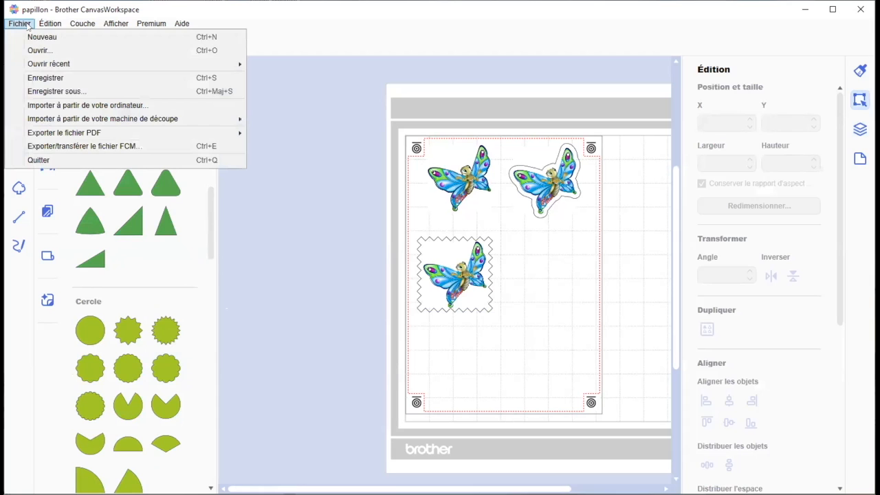
mouse_move(56, 133)
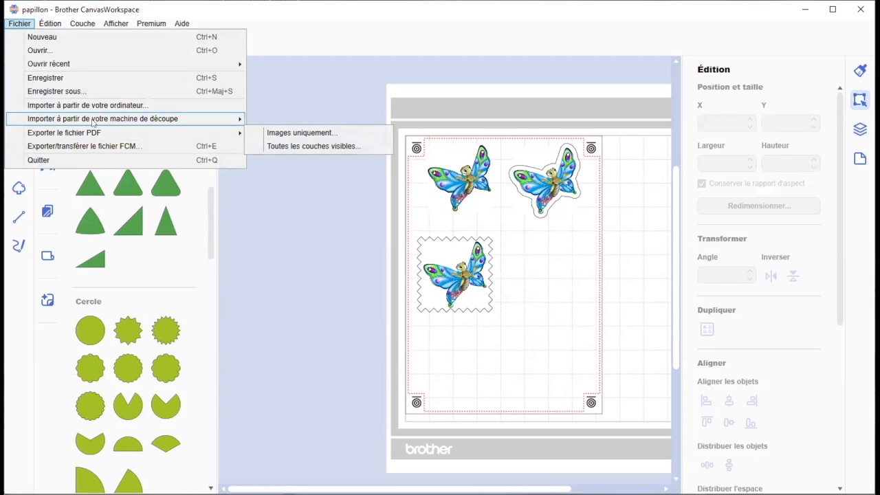
mouse_move(93, 121)
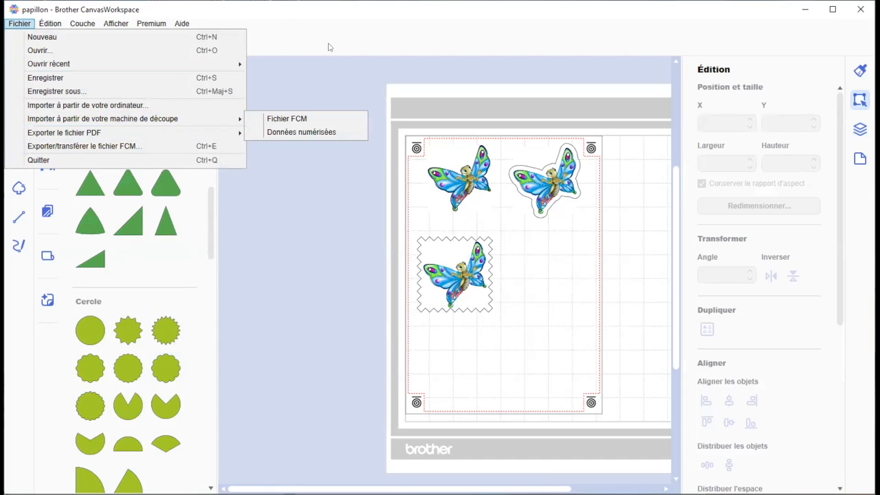
mouse_move(176, 134)
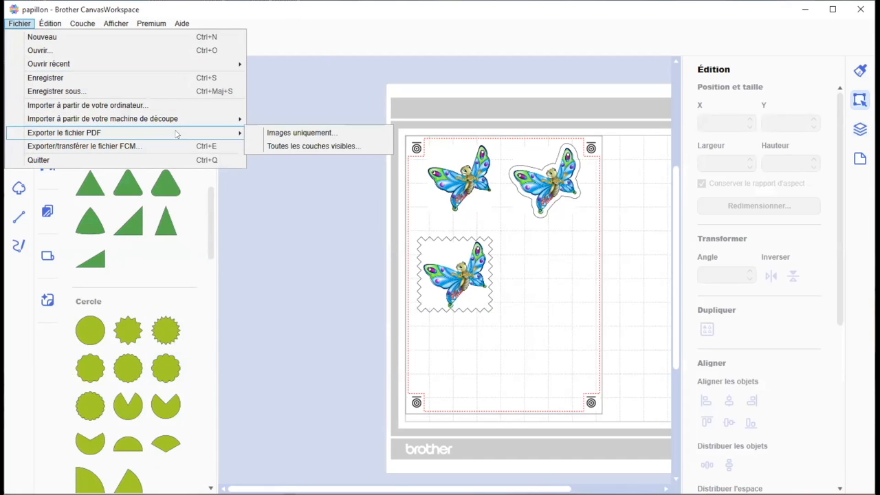
left_click(294, 134)
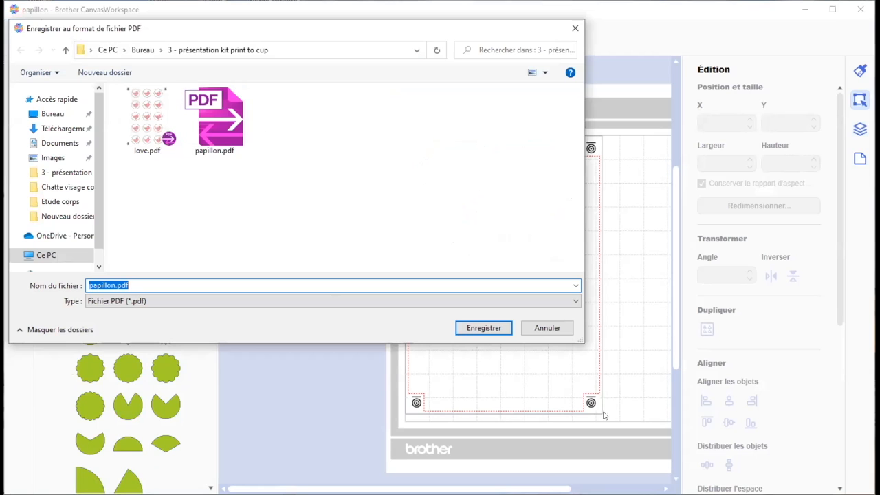
left_click(562, 329)
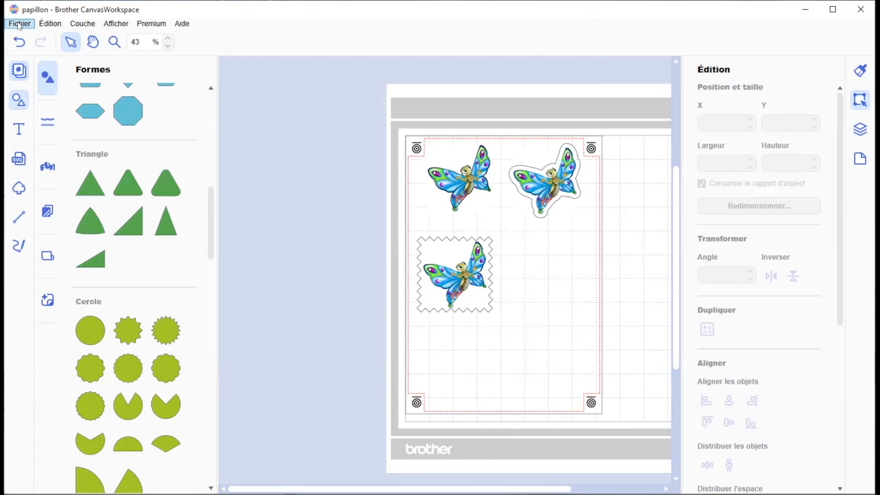
- Open the export and transfer choices for the FCM cutting file, and close them without choosing a method
left_click(18, 24)
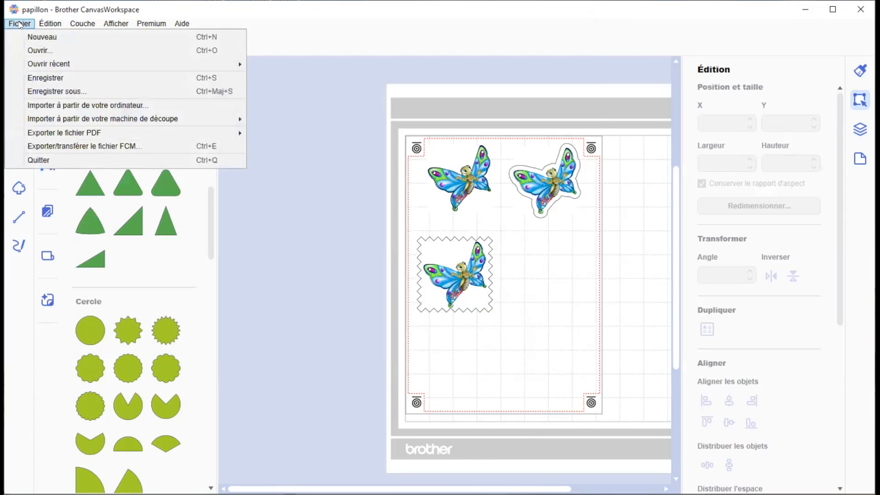
left_click(46, 147)
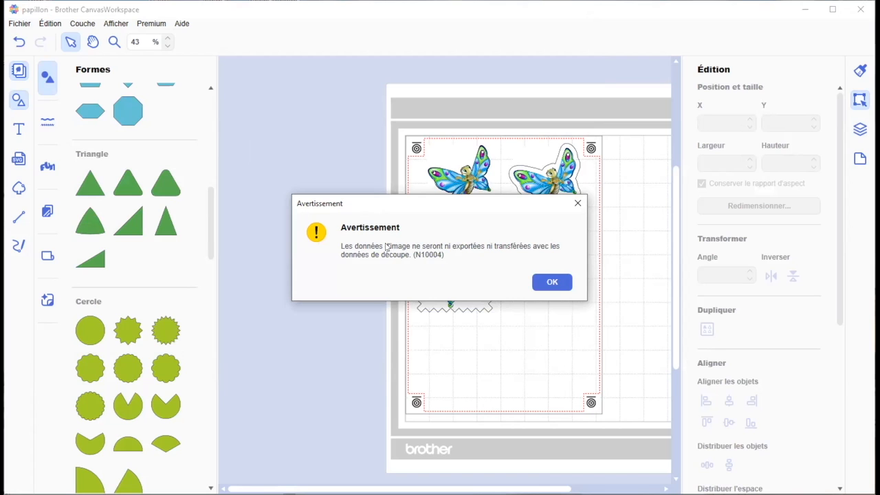
left_click(545, 284)
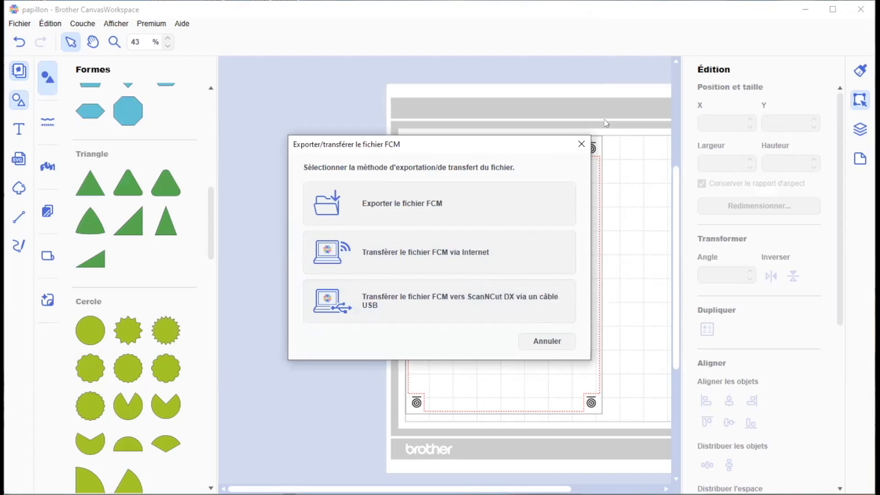
left_click(581, 144)
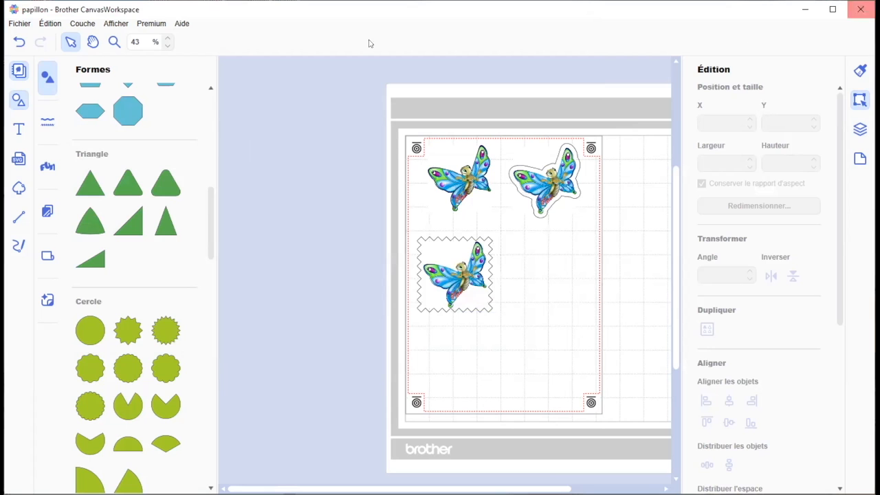
- Open the project papillon.cwprj, discarding the changes made to the current layout
left_click(25, 25)
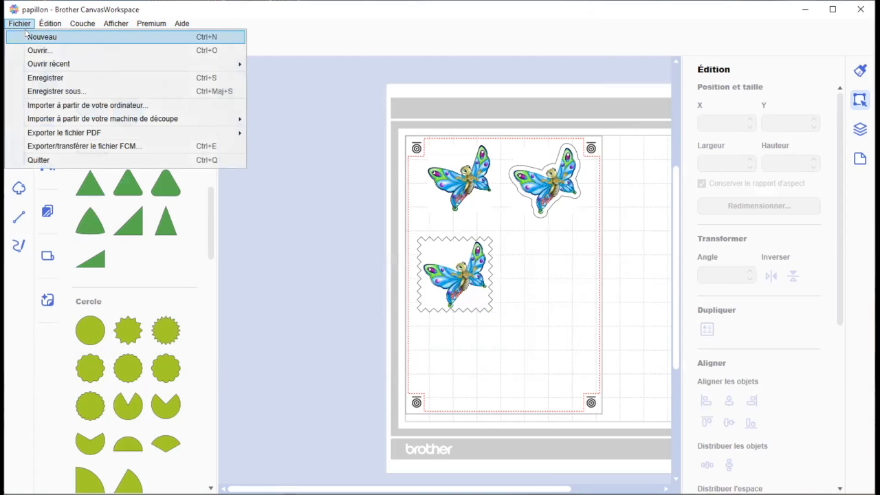
left_click(40, 50)
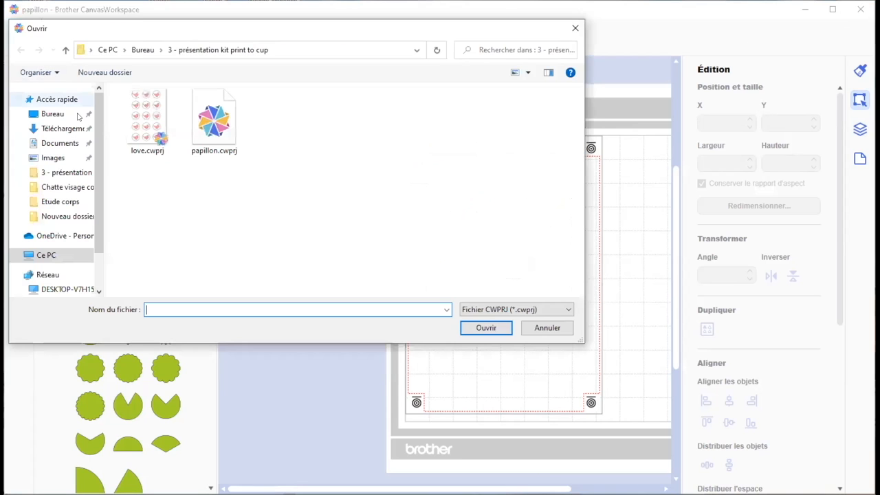
left_click(224, 116)
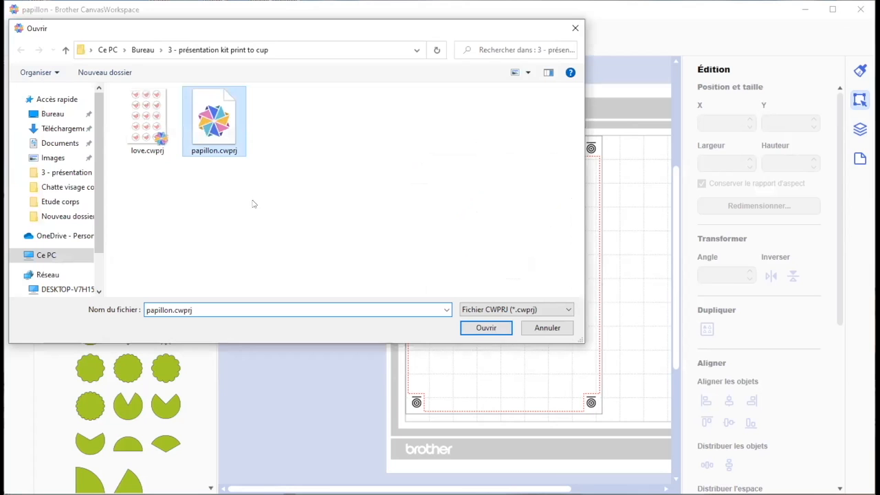
left_click(486, 328)
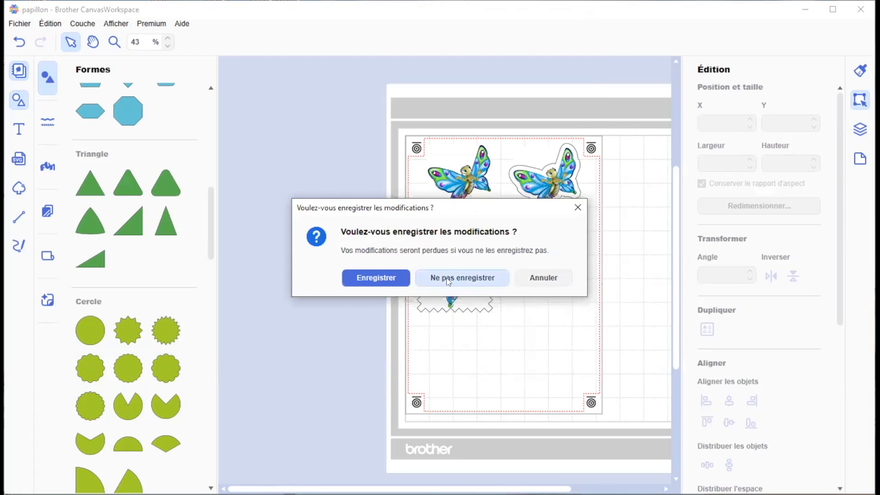
left_click(448, 278)
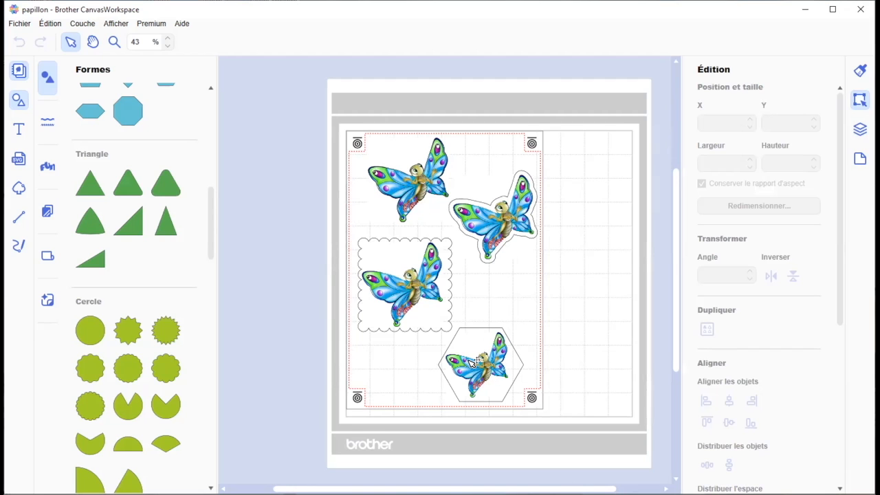
- Transfer the butterfly layout's cutting data as an FCM file via the Internet, accepting the exclusion of image data
left_click(19, 24)
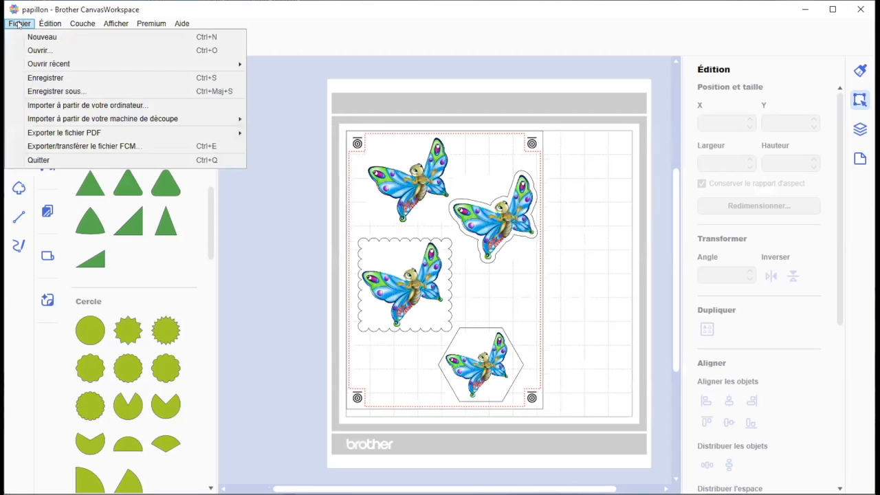
left_click(49, 145)
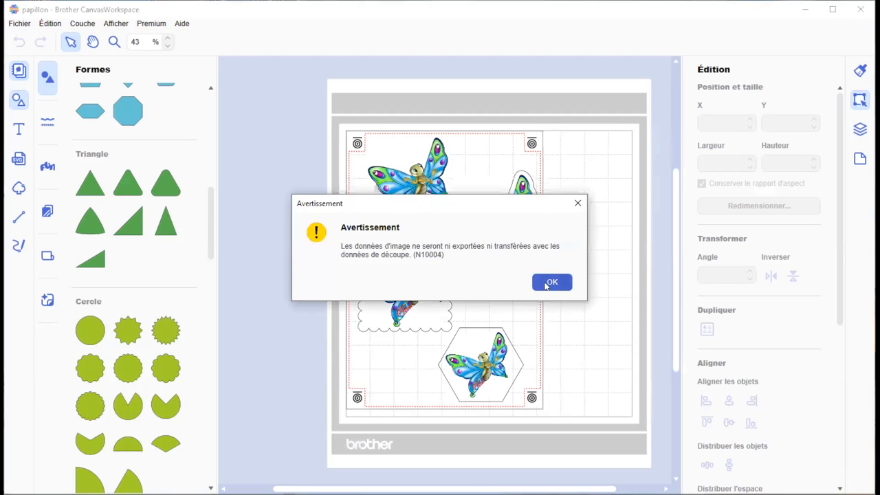
left_click(547, 284)
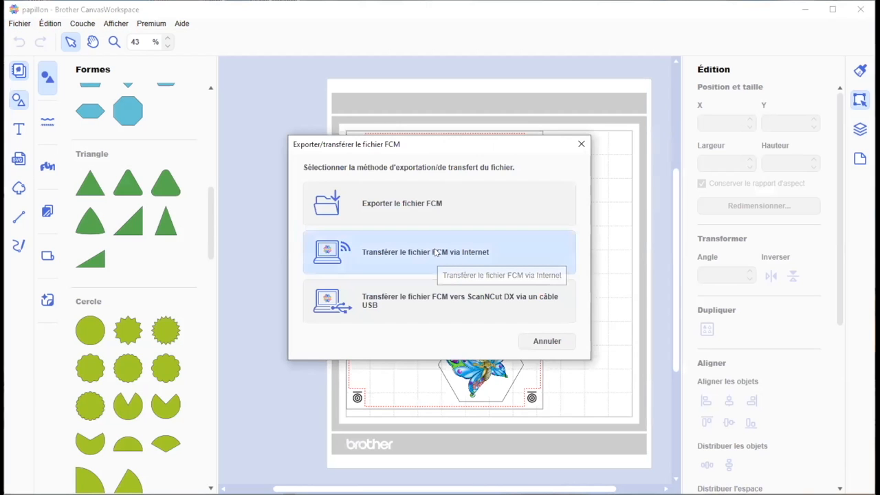
left_click(495, 268)
left_click(570, 284)
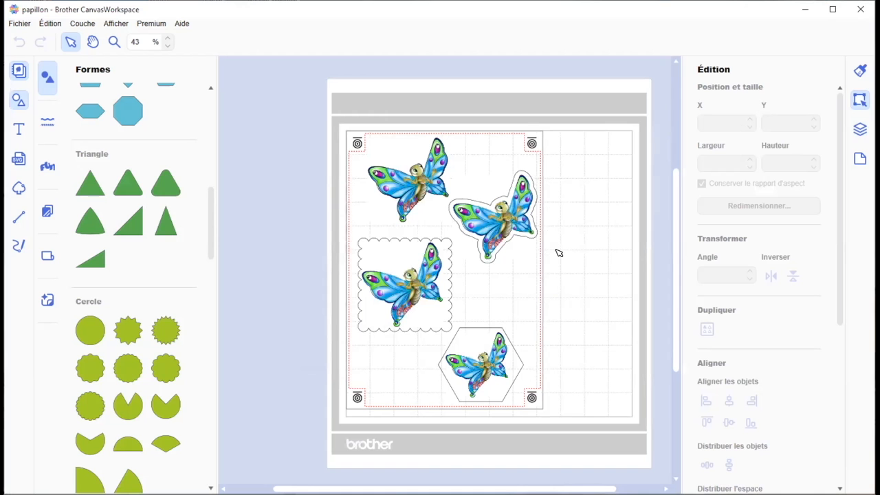
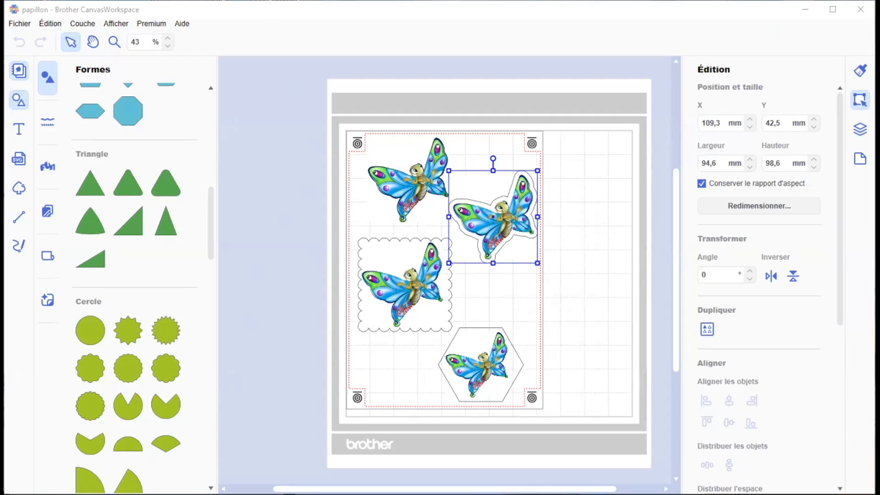
- Delete the offset outline shape from the group of the butterfly on the page's right side
scroll(761, 330, "down", 5)
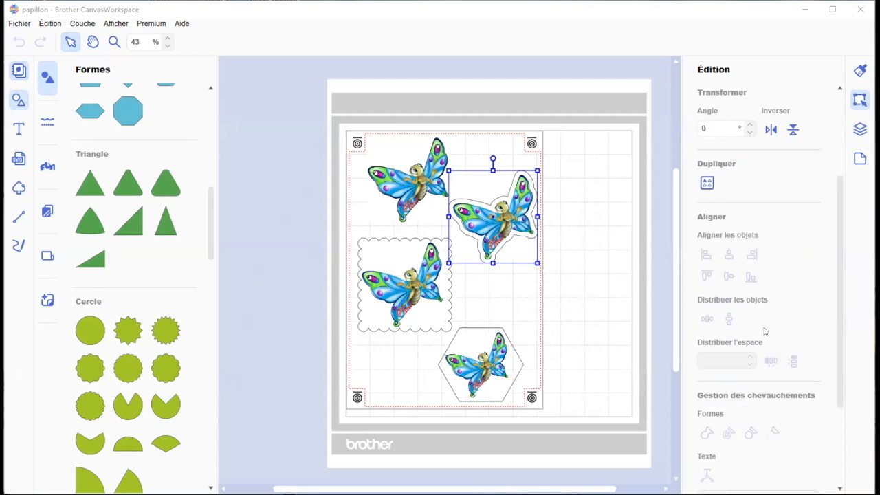
left_click(599, 223)
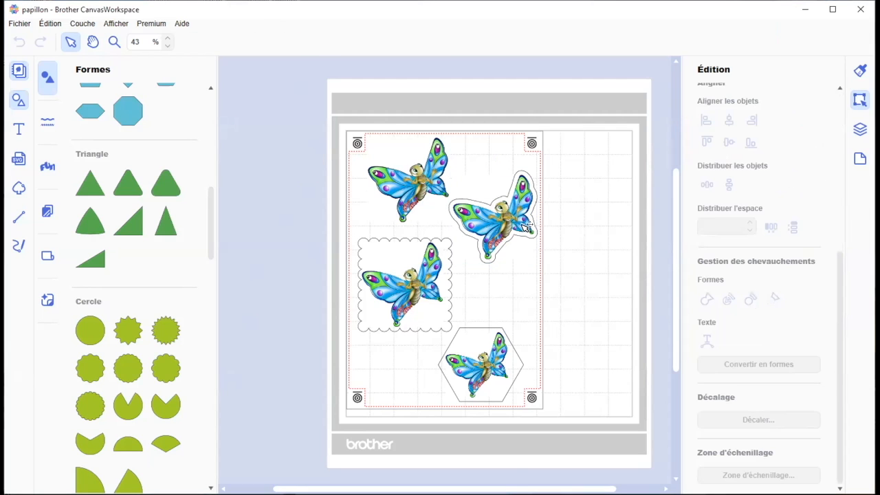
left_click(860, 129)
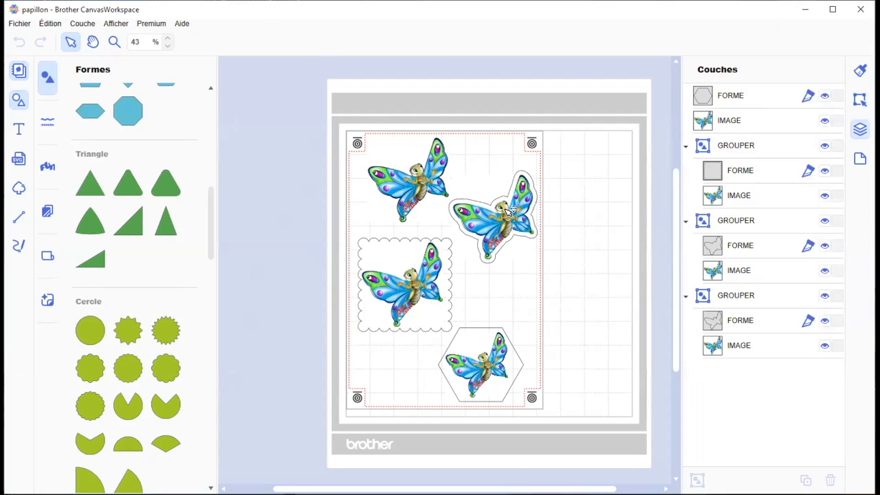
left_click(749, 220)
left_click(746, 251)
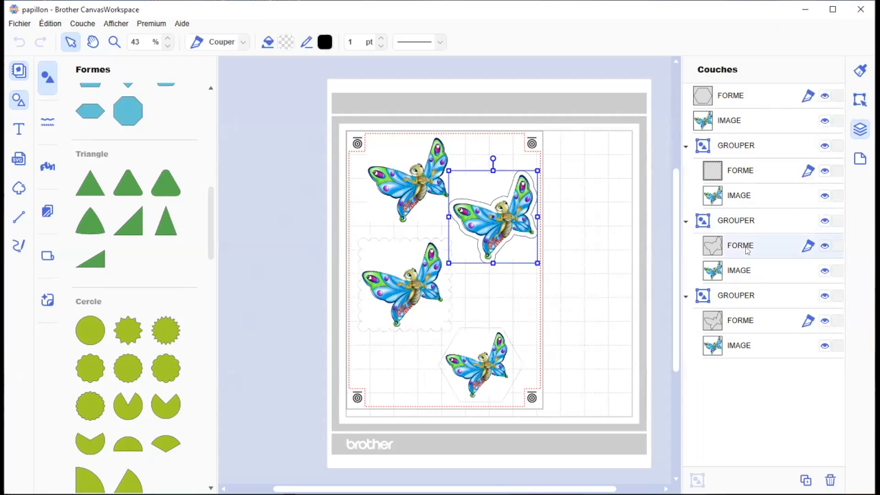
key("Delete")
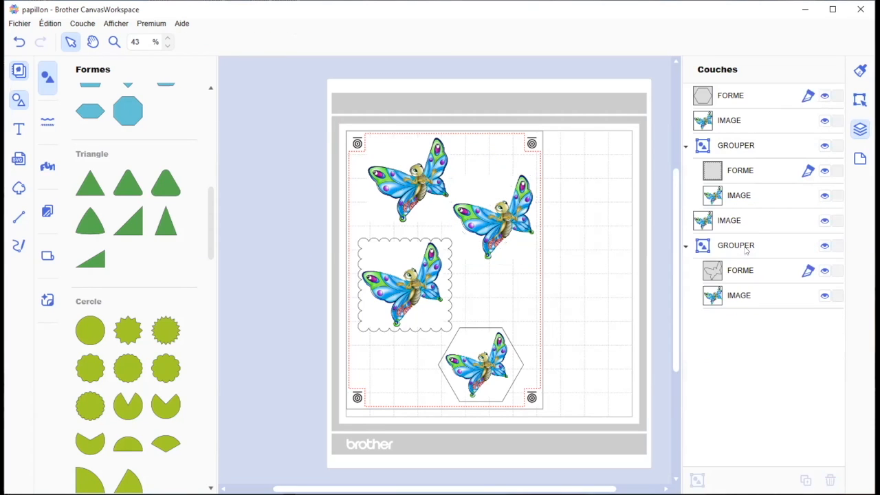
- Delete the butterfly image left without an outline on the page's right side
left_click(515, 216)
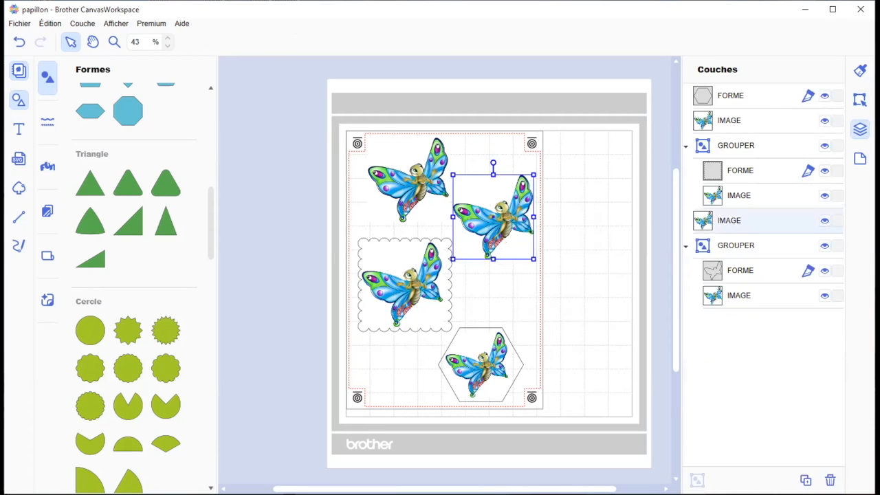
left_click(421, 184)
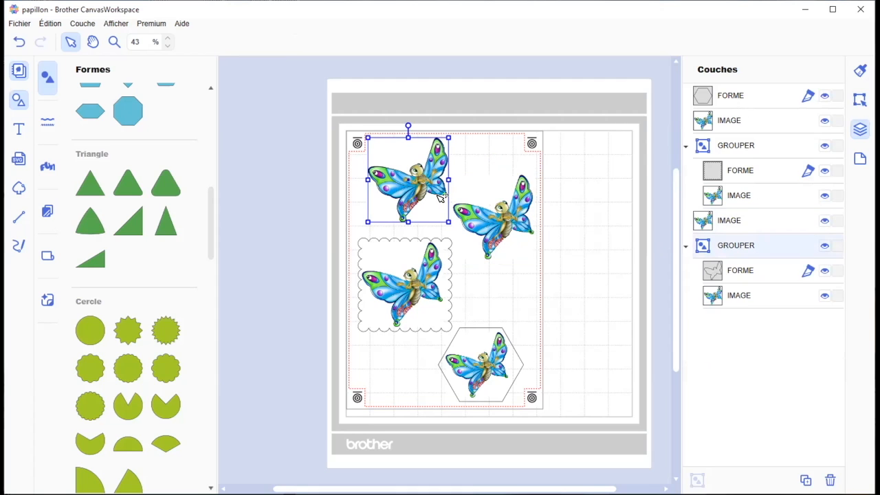
left_click(500, 212)
key("Delete")
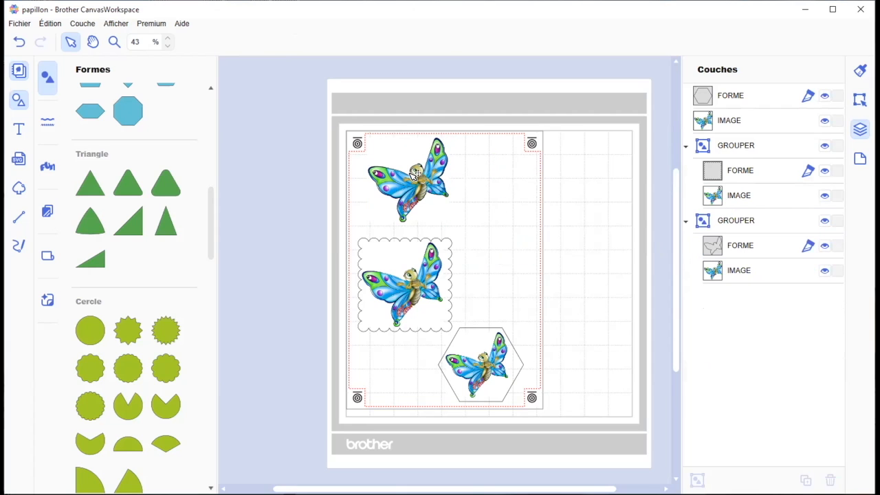
- Duplicate the original upper-left butterfly group and place the copy in the free space to its right
left_click(415, 170)
left_click_drag(458, 157, 497, 219)
key("ctrl+d")
left_click(569, 244)
- Start an offset line for the outline shape in the copied butterfly group and set the spacing to 1.7 mm
left_click(512, 216)
left_click(772, 122)
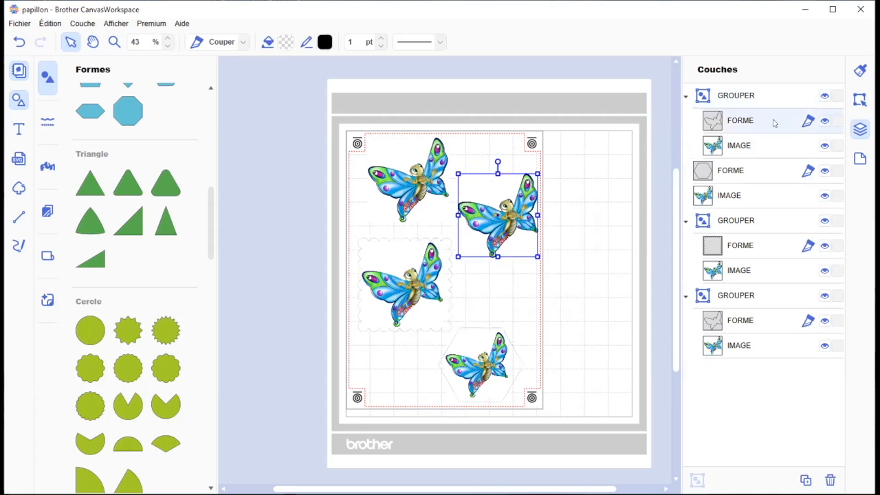
left_click(860, 99)
scroll(769, 281, "down", 4)
scroll(768, 276, "down", 2)
left_click(754, 418)
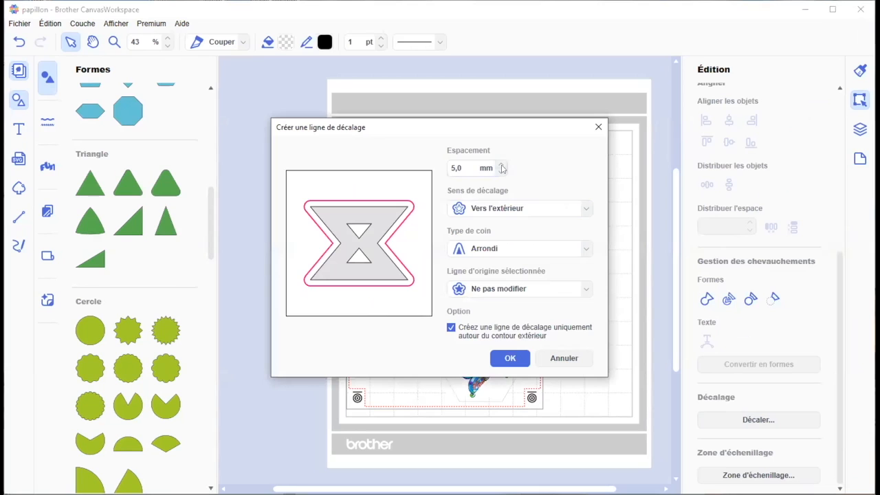
left_click(501, 164)
left_click(502, 173)
left_click(502, 173)
left_click(502, 173)
left_click(502, 172)
left_click(501, 173)
left_click(502, 172)
left_click(501, 165)
left_click(502, 165)
left_click(500, 165)
left_click(496, 174)
left_click(495, 174)
left_click_drag(495, 174, 496, 173)
left_click(496, 173)
- Set the offset direction to Vers l'intérieur and create the inner offset line on the copied butterfly
left_click(506, 208)
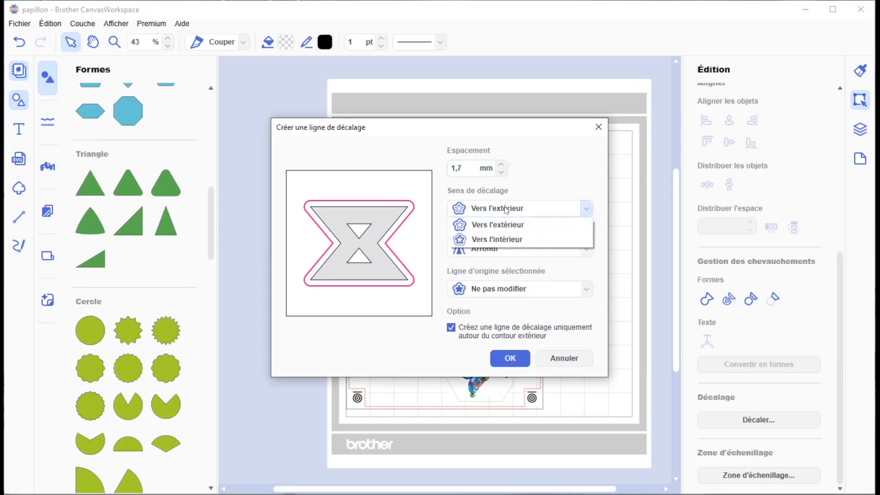
left_click(504, 240)
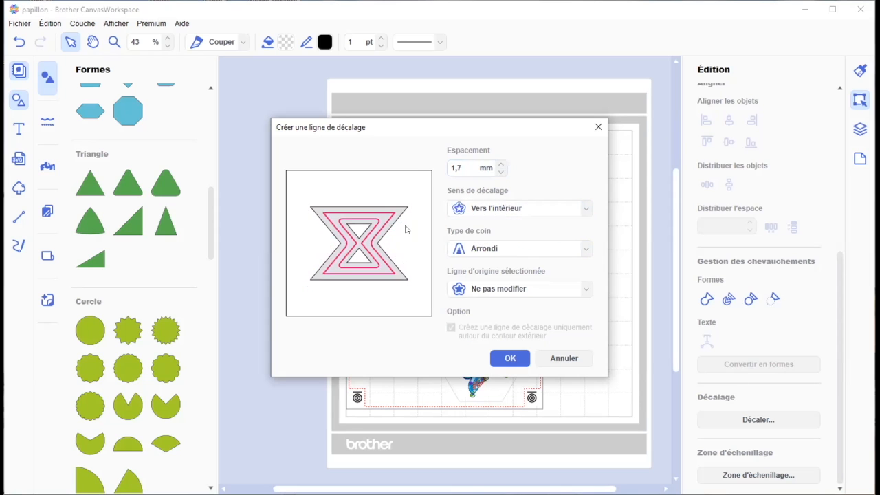
left_click(507, 356)
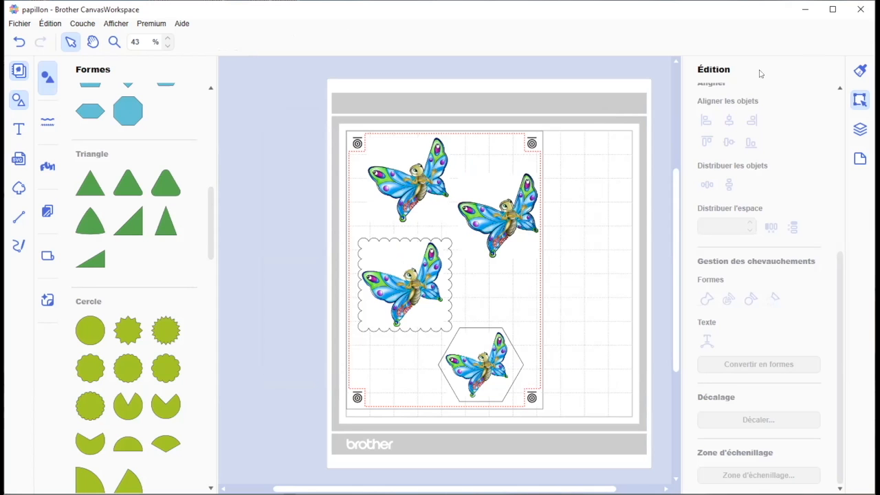
- Maximize the window and examine the inner offset line on the copied butterfly at 97% zoom
left_click(832, 14)
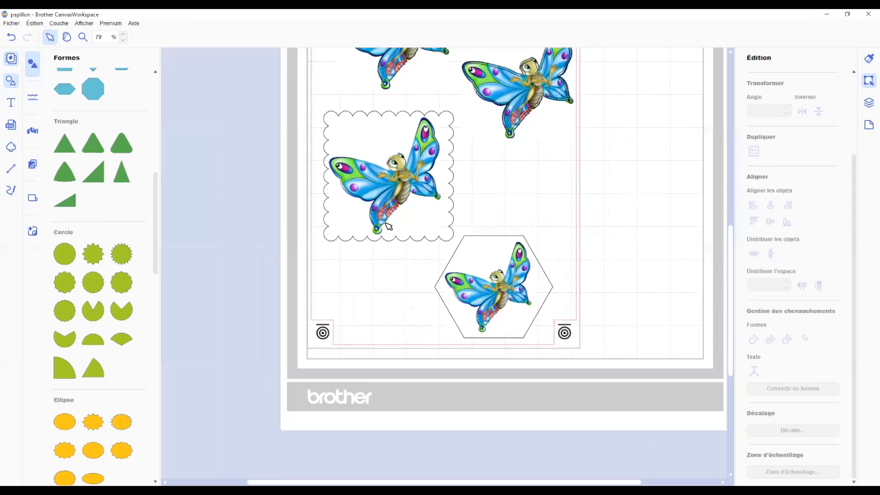
scroll(583, 230, "up", 2)
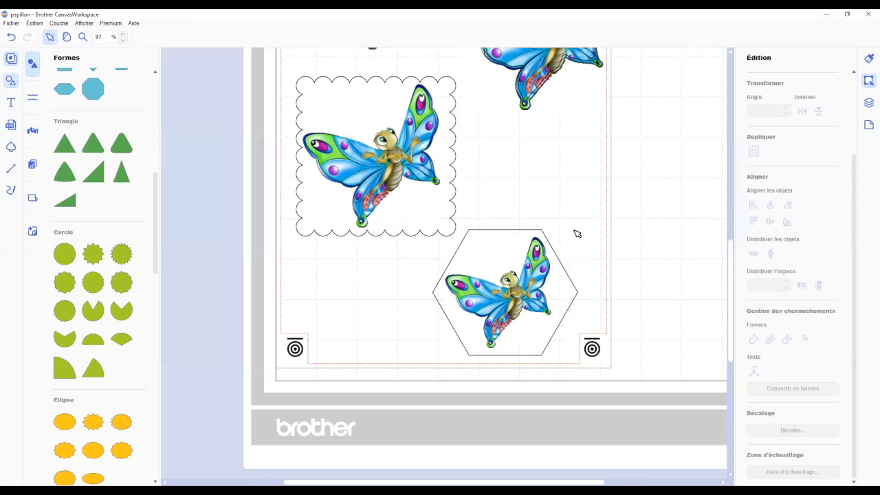
scroll(730, 269, "up", 5)
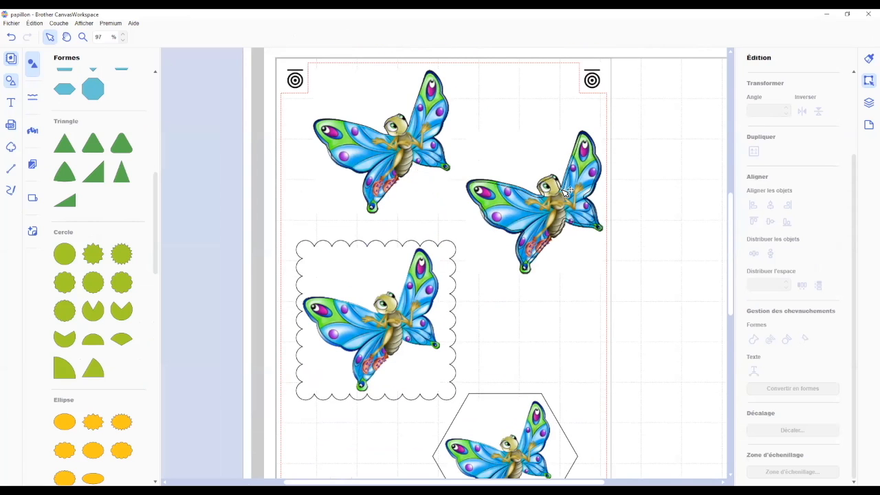
left_click(568, 192)
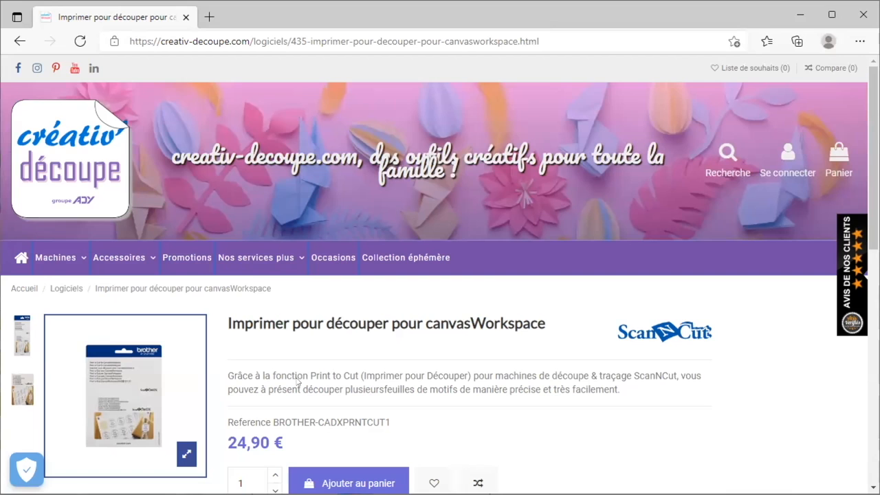
- Switch to the creativ-decoupe.com shop in the browser and open the ScanNCut brand page from the machine offerings
mouse_move(134, 410)
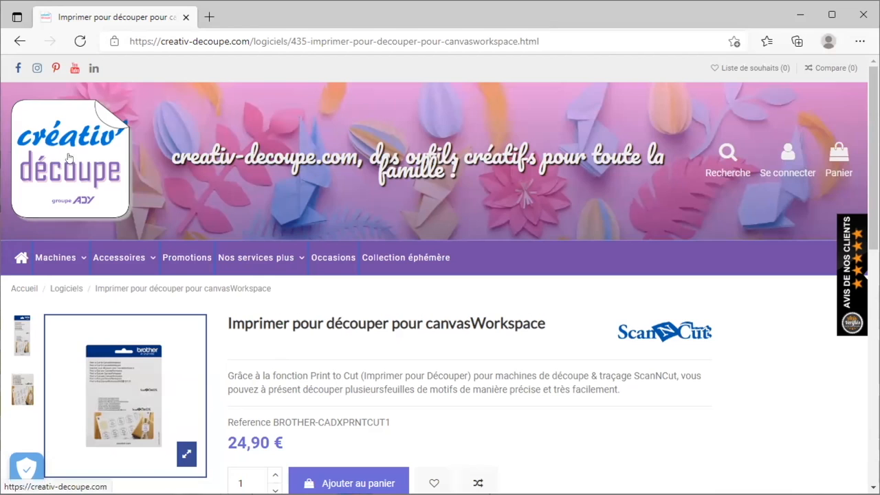
mouse_move(72, 258)
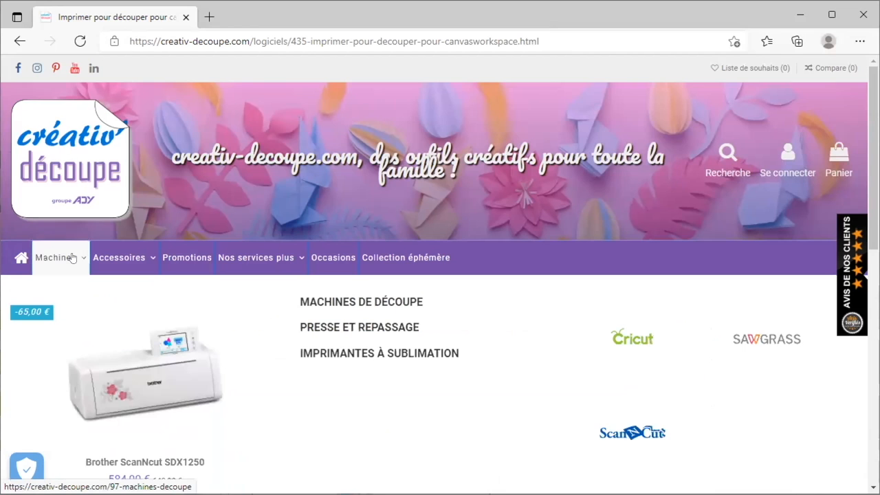
left_click(633, 432)
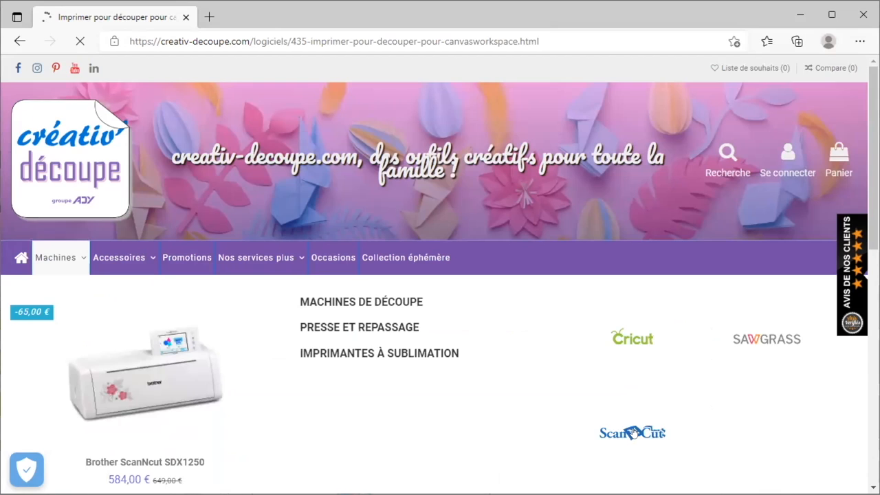
- Look through the ScanNCut product list for cutting machines, roll feeders and pattern collections
scroll(632, 431, "down", 5)
scroll(632, 419, "down", 3)
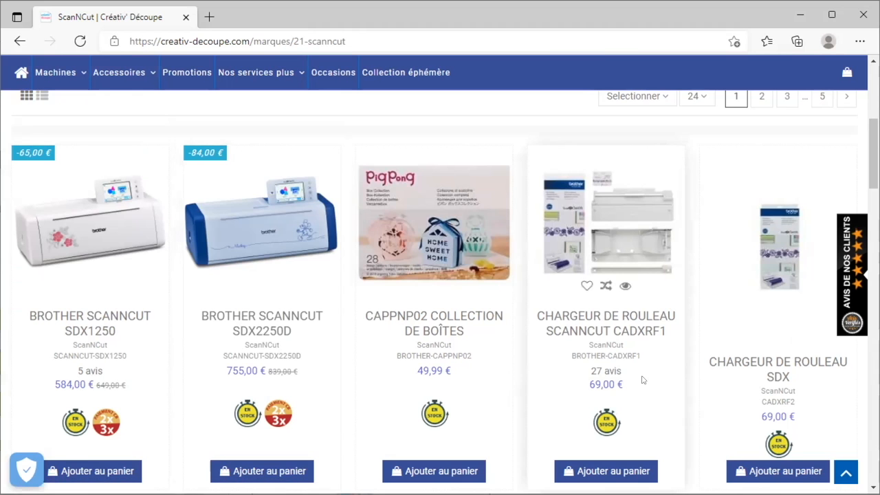
scroll(643, 379, "down", 2)
scroll(643, 379, "down", 8)
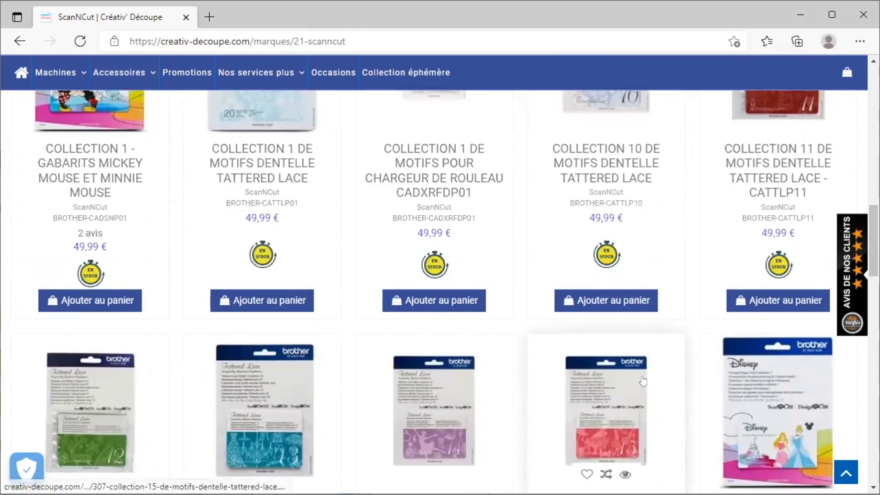
scroll(643, 380, "up", 9)
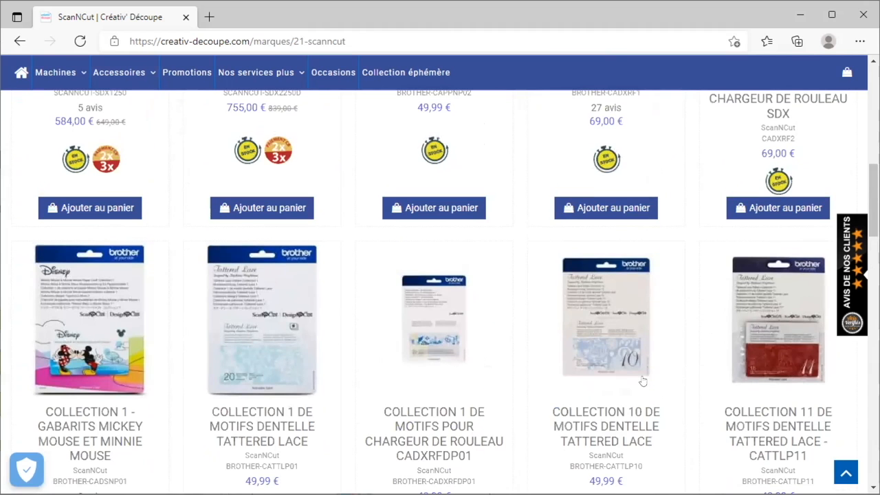
scroll(643, 379, "up", 5)
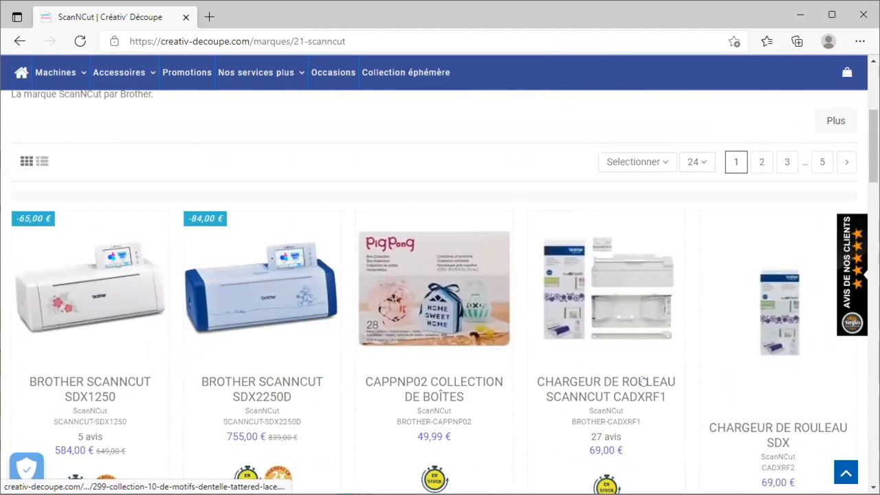
scroll(643, 379, "up", 3)
scroll(642, 380, "down", 4)
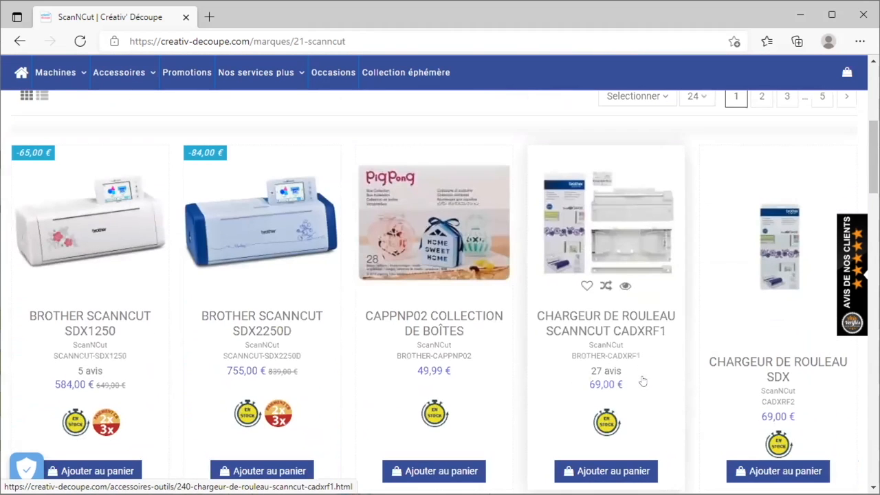